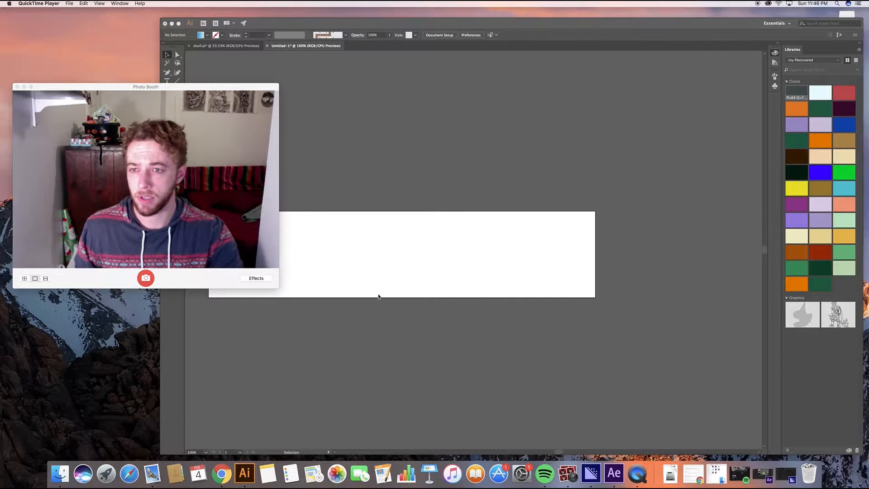
Step: Enlarge the Photo Booth window, position it over the document window and take a webcam photo of an open hand
left_click_drag(278, 200, 313, 199)
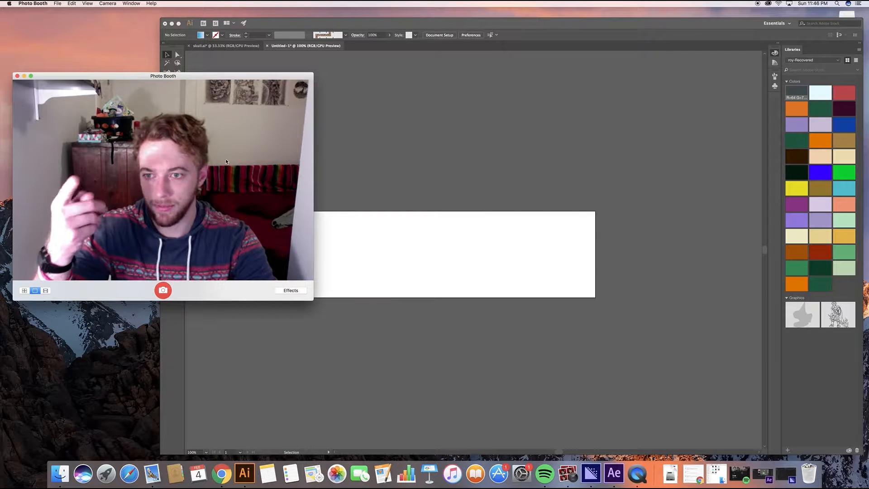
left_click_drag(183, 79, 333, 34)
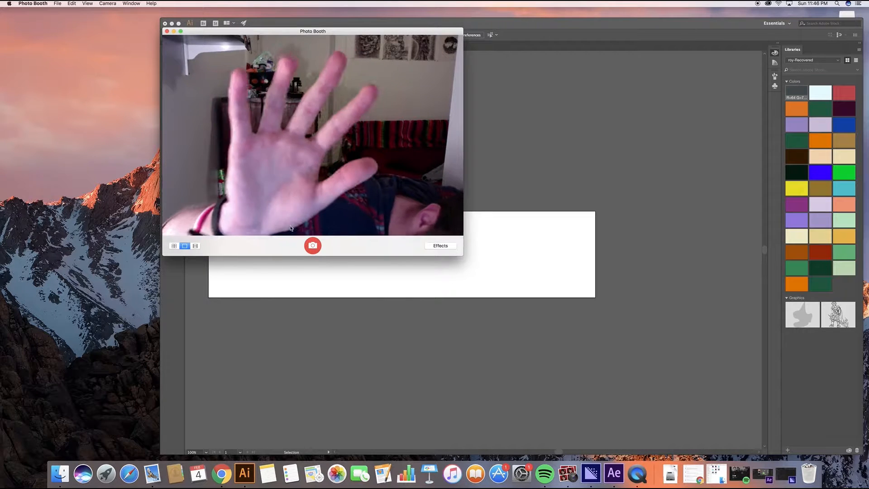
left_click(312, 245)
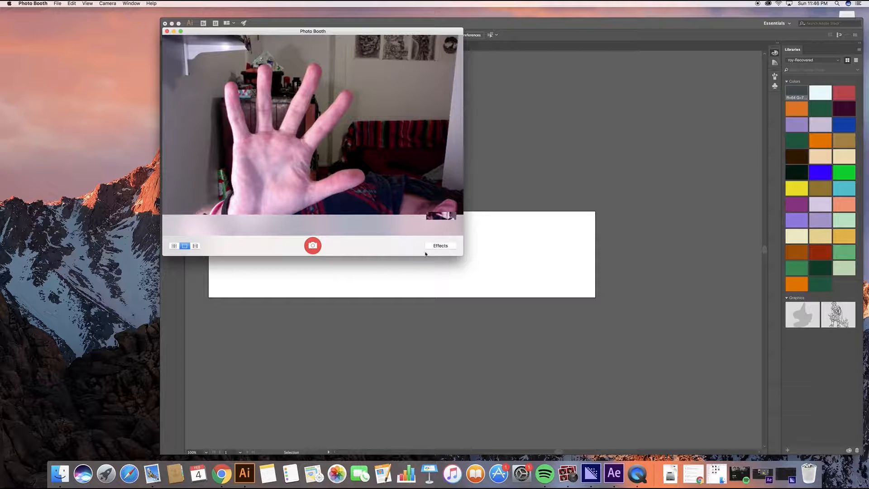
Step: Place the captured hand photo in the Illustrator document, then delete it from Photo Booth and switch back to Illustrator
left_click_drag(442, 222, 591, 257)
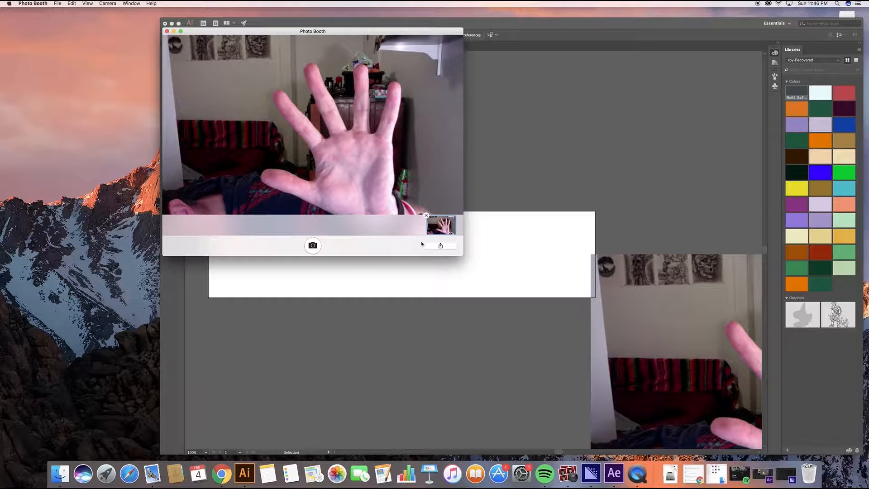
left_click(426, 215)
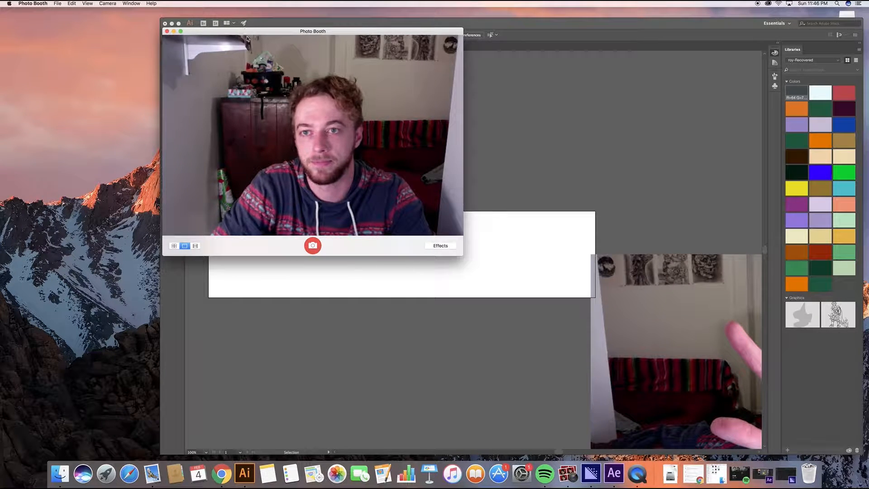
left_click_drag(272, 33, 115, 30)
left_click(539, 258)
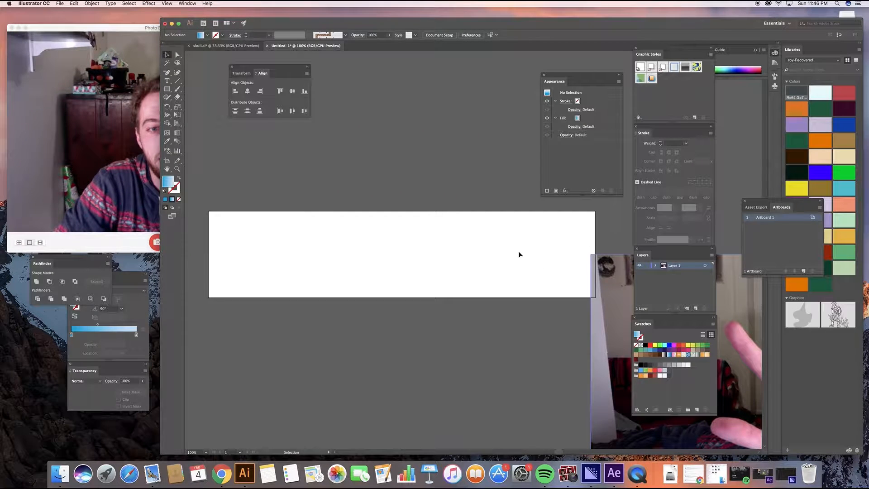
Step: Move the hand photo over the artboard, then shrink the Photo Booth window and park it beside the document
left_click_drag(601, 293, 392, 214)
left_click_drag(460, 246, 374, 229)
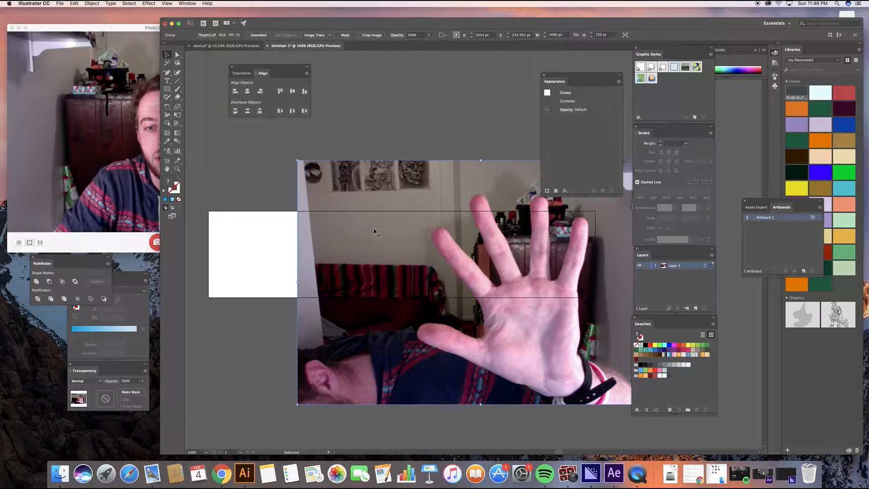
left_click_drag(119, 29, 130, 45)
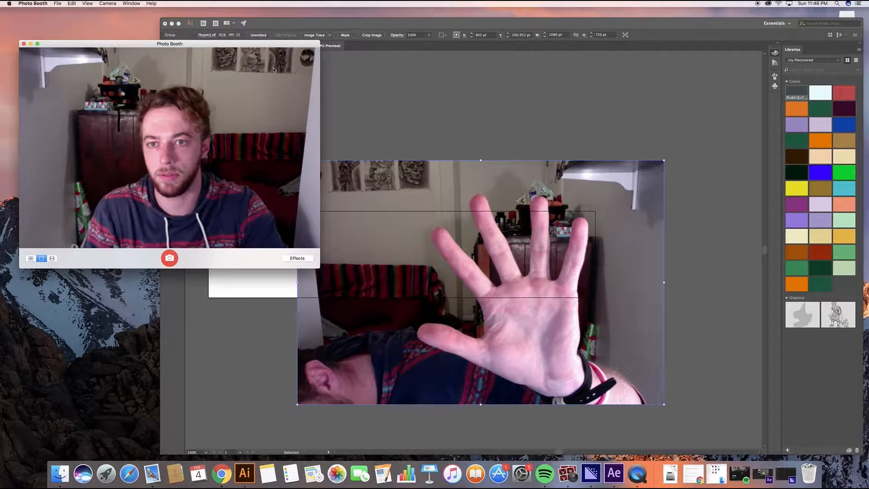
left_click_drag(319, 97, 209, 83)
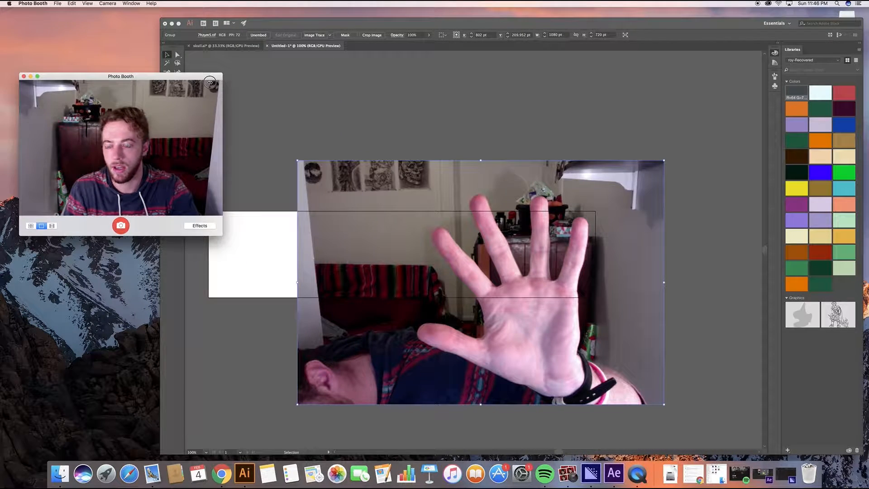
mouse_move(130, 78)
left_mouse_down()
mouse_move(111, 77)
mouse_move(120, 78)
left_mouse_up()
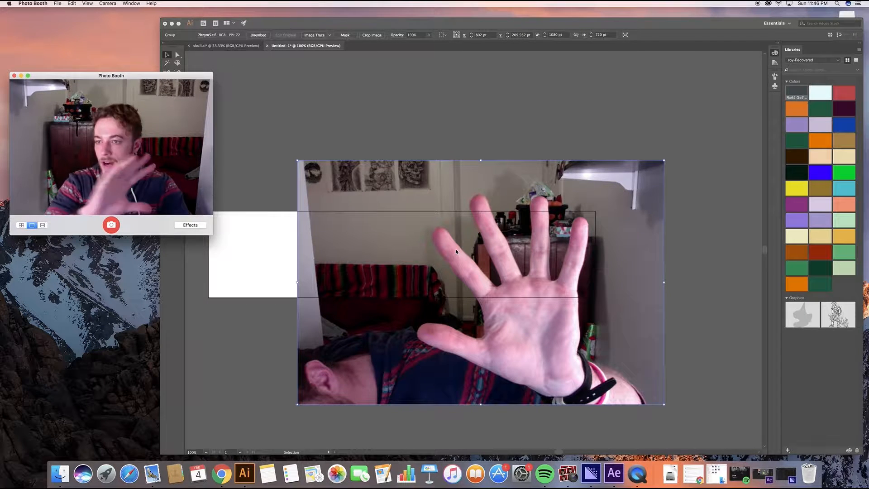
Step: Scale the hand photo down proportionally to about 624 × 416 pt and move it over the middle of the artboard
left_click(483, 278)
left_click_drag(484, 278, 429, 269)
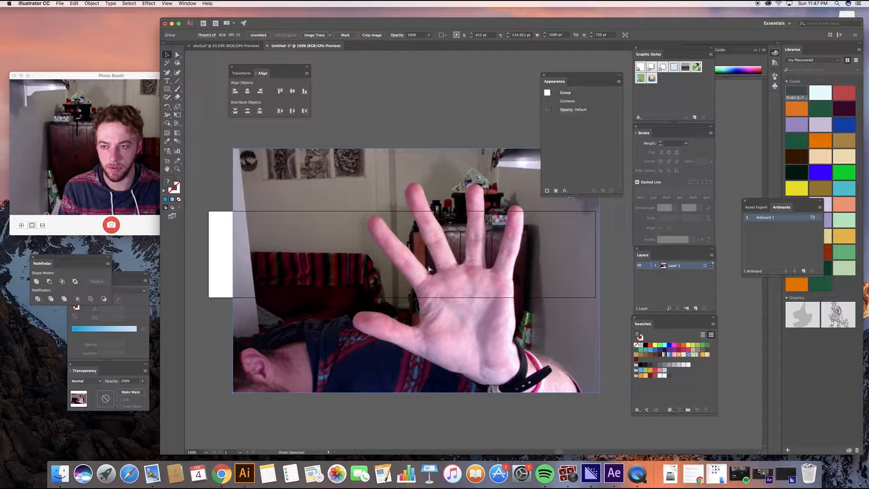
key("super+equal")
key("super+minus")
key("super+minus")
key("super+equal")
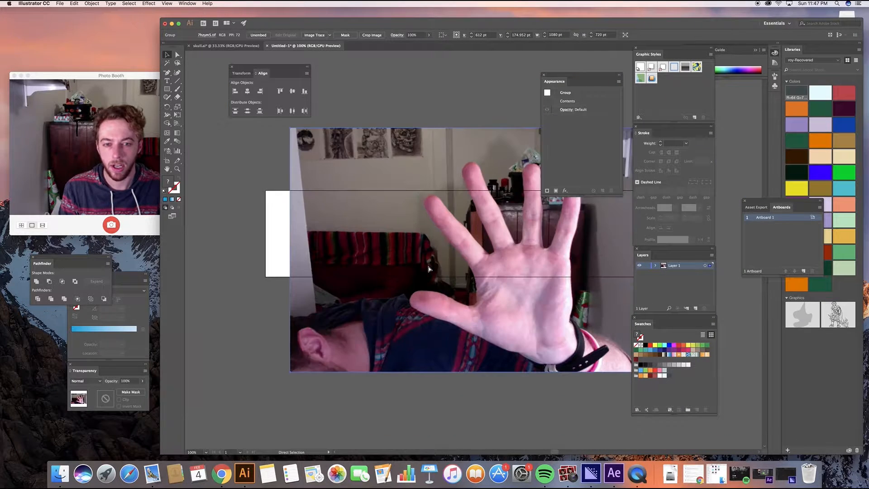
left_click_drag(468, 211, 414, 299)
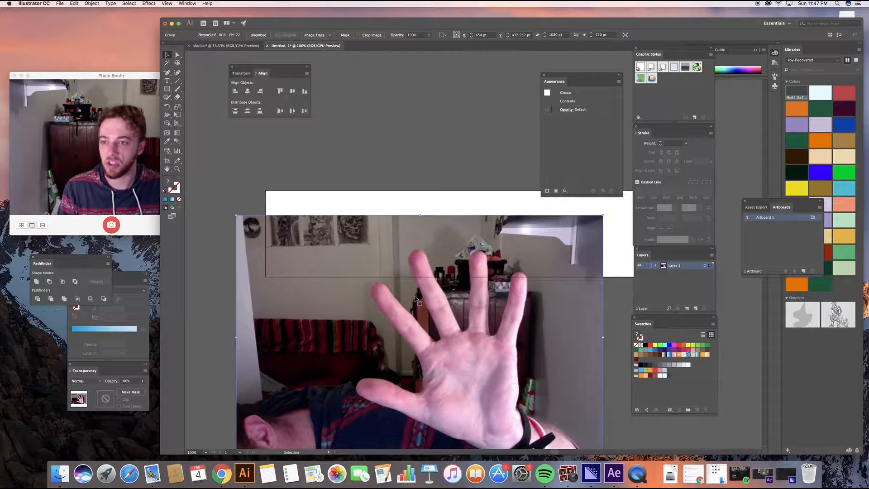
left_click_drag(237, 216, 389, 317)
left_click_drag(481, 404, 399, 273)
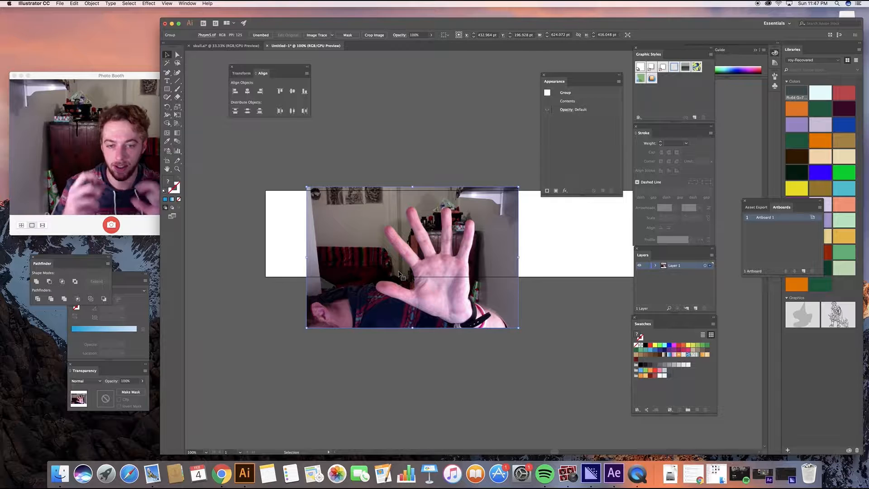
Step: Create a new artboard fitted to the hand photo and delete the original wide artboard
left_click(438, 159)
left_click(439, 35)
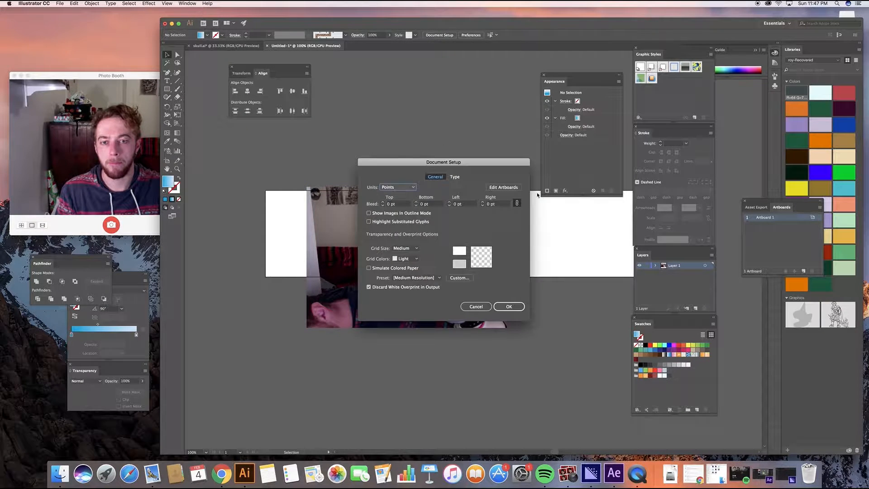
left_click(504, 187)
left_click(411, 288)
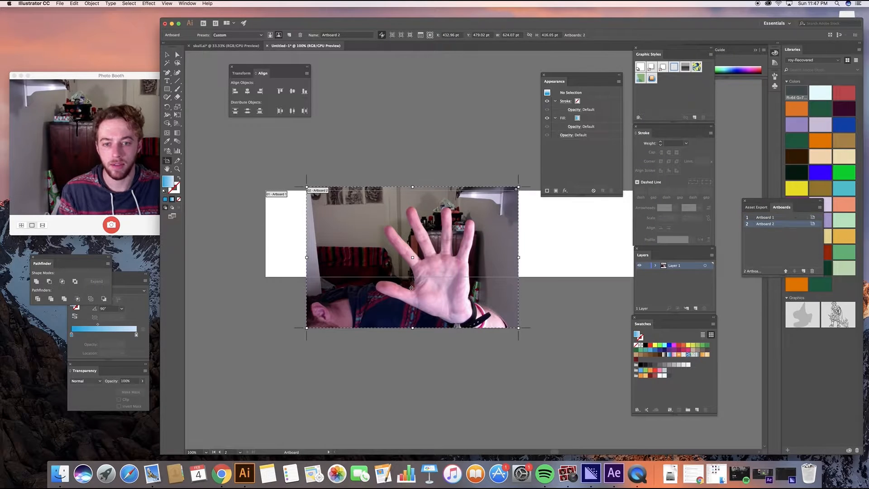
left_click(576, 243)
key("Delete")
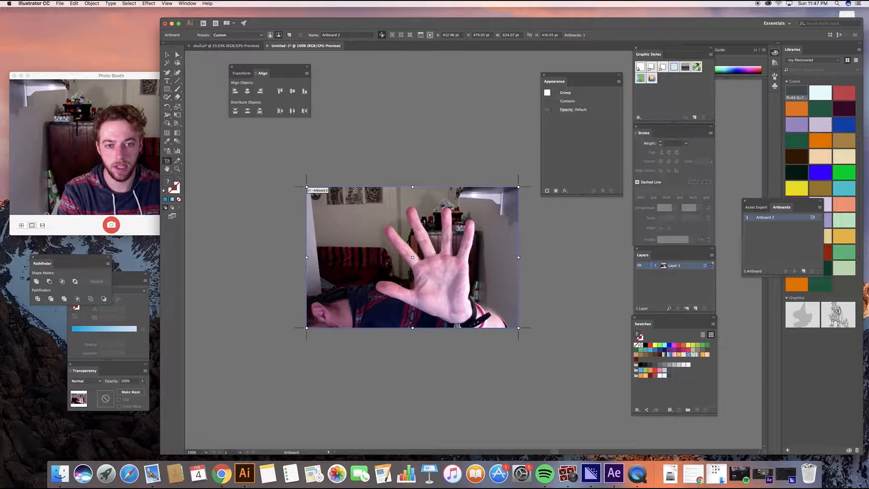
left_click(167, 54)
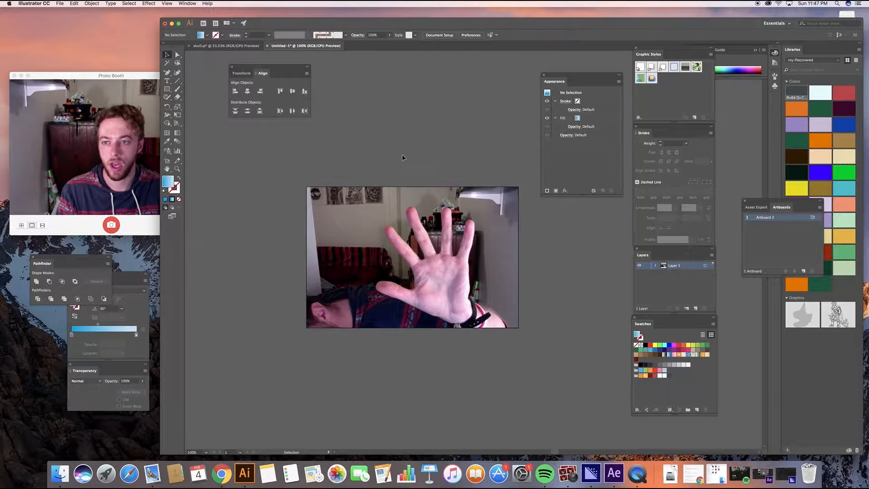
Step: Examine the hand photo up close and from far out, ending at 200% magnification
key("super+equal")
key("super+equal")
key("super+equal")
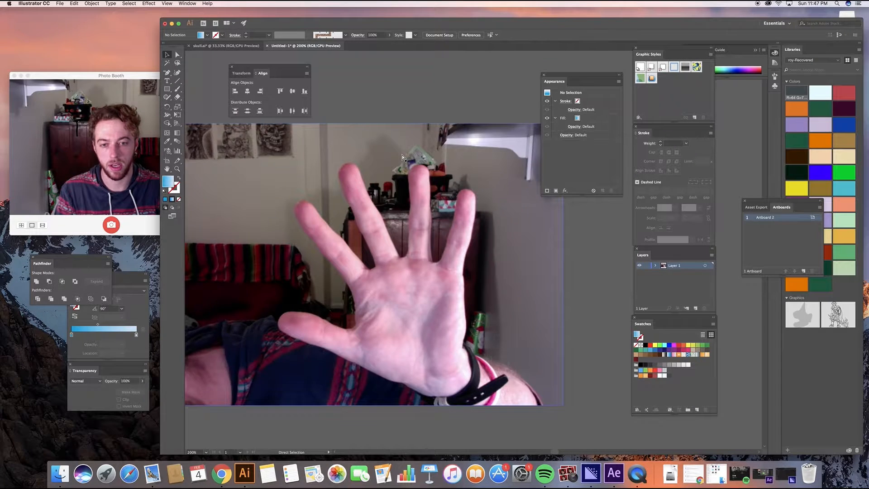
scroll(404, 202, "left", 5)
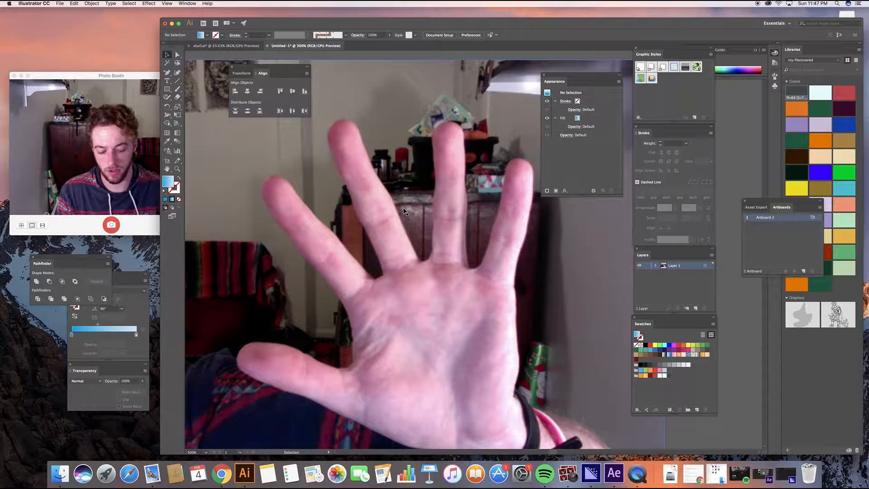
key("super+minus")
key("super+minus")
key("super+minus")
key("super+minus")
key("super+minus")
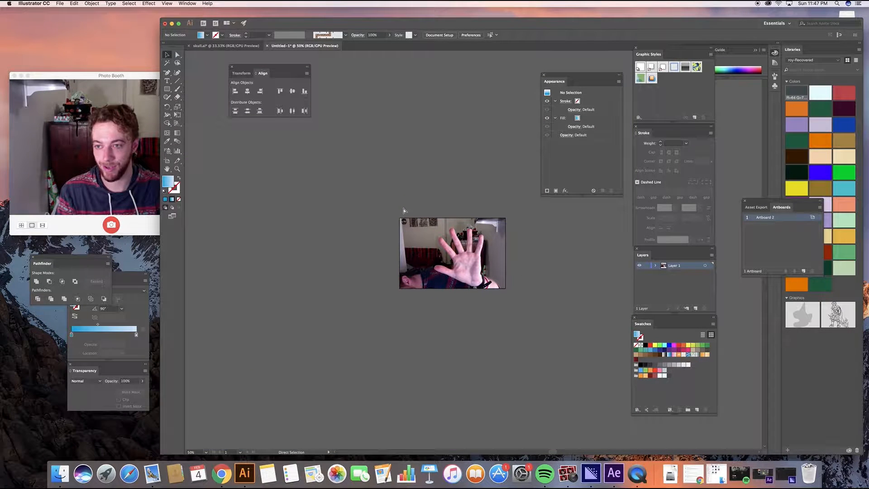
key("super+minus")
key("super+equal")
key("super+equal")
key("super+equal")
key("super+equal")
key("super+equal")
key("super+equal")
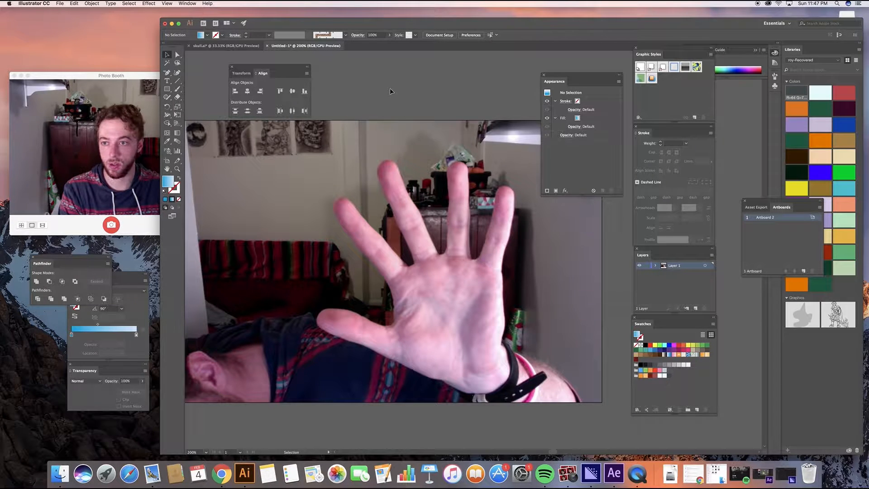
Step: Set up the Pen tool with no fill and a cyan stroke
left_click(168, 73)
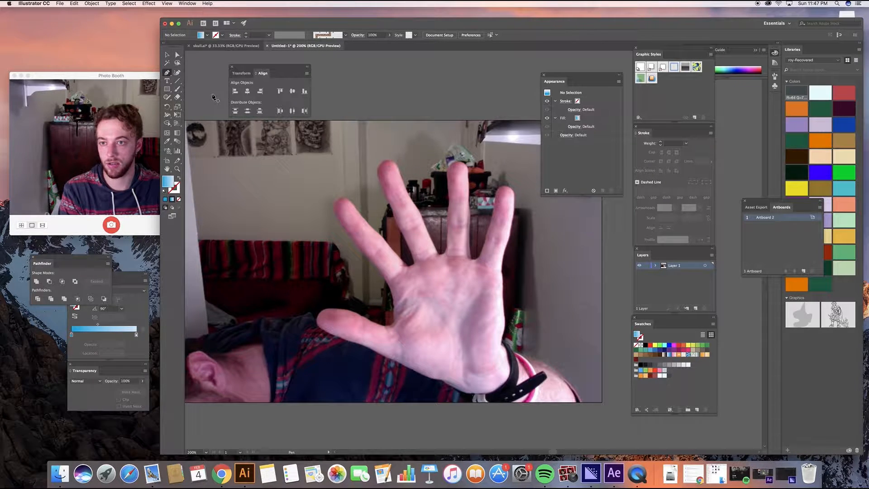
left_click(168, 74)
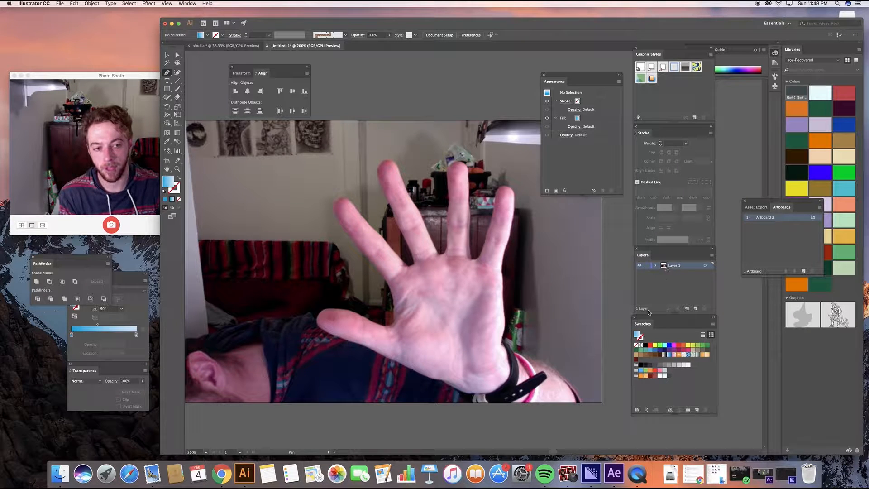
left_click(636, 345)
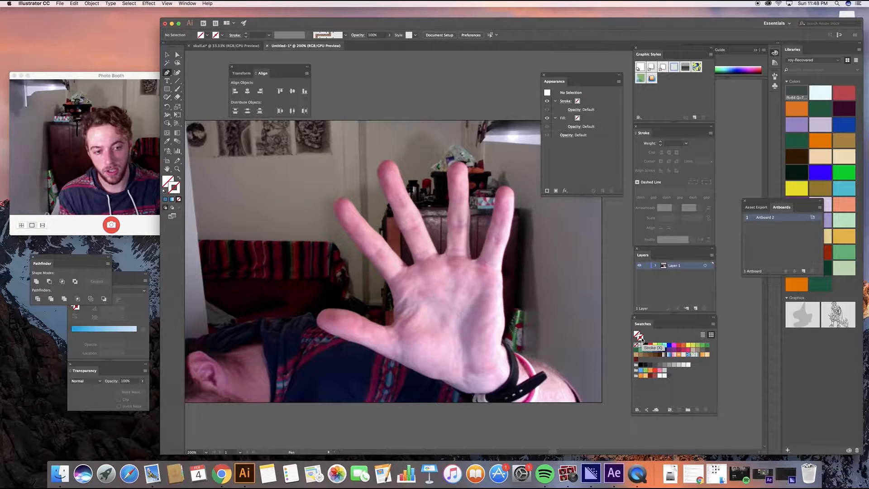
left_click(665, 345)
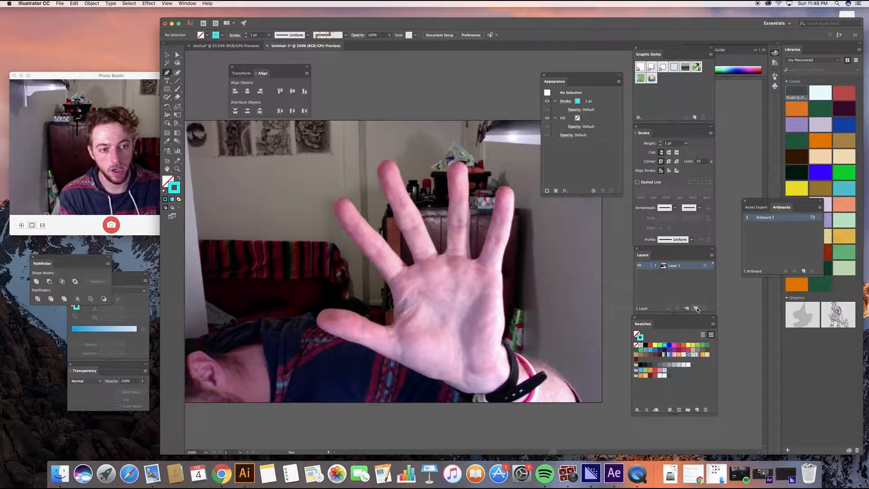
Step: Add a new layer above the photo's layer and lock the photo's layer
left_click(697, 309)
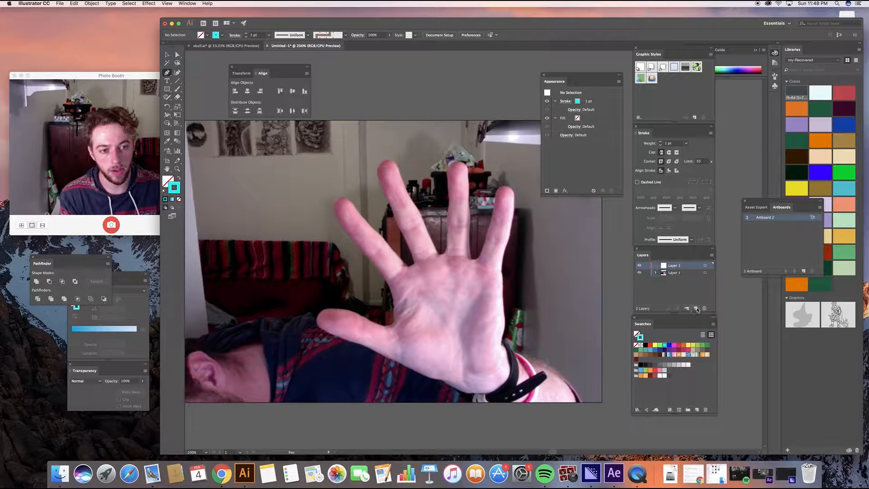
left_click(647, 273)
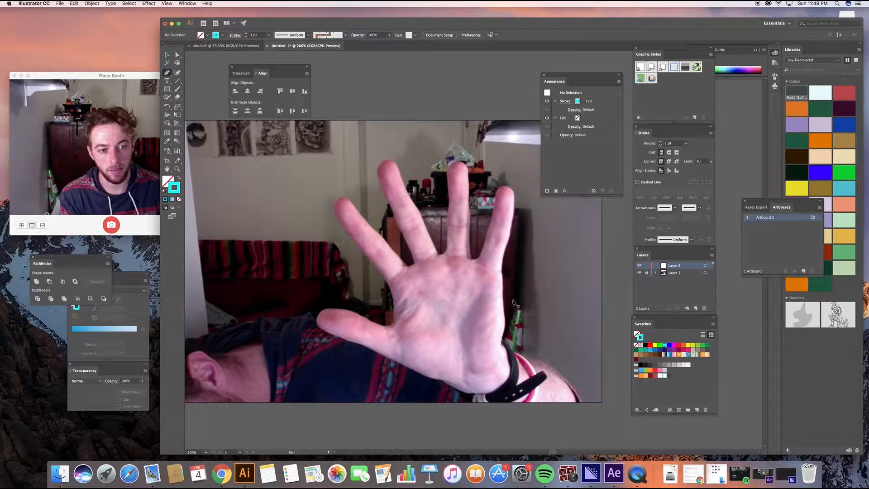
left_click(167, 55)
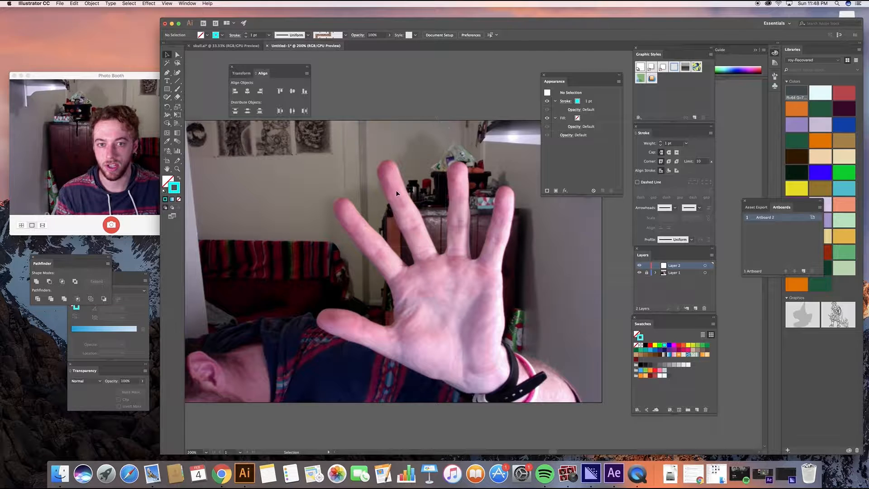
Step: Start the hand outline with the Pen tool at the base of the palm and curve it along the palm's edge toward the thumb
key("p")
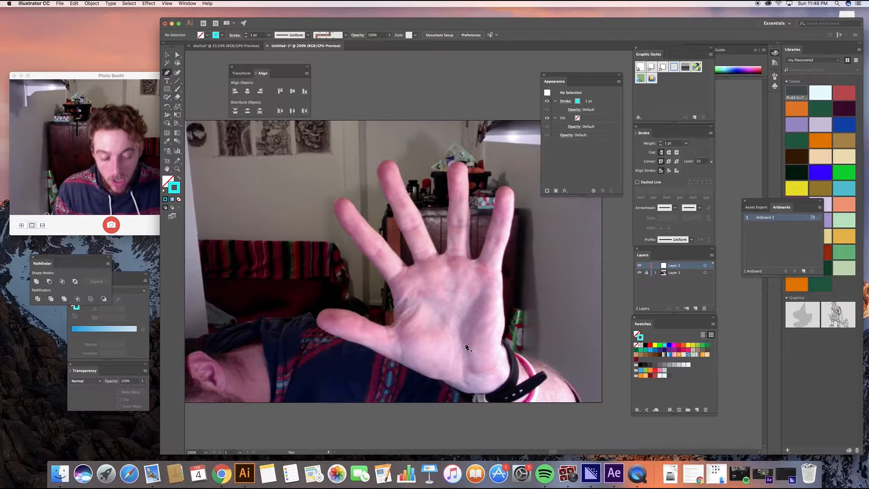
key("super+equal")
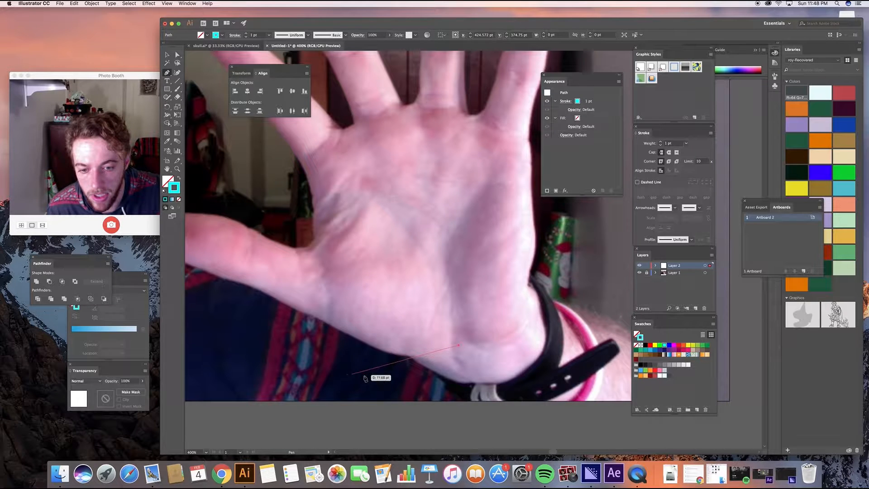
left_click(291, 349)
key("super+z")
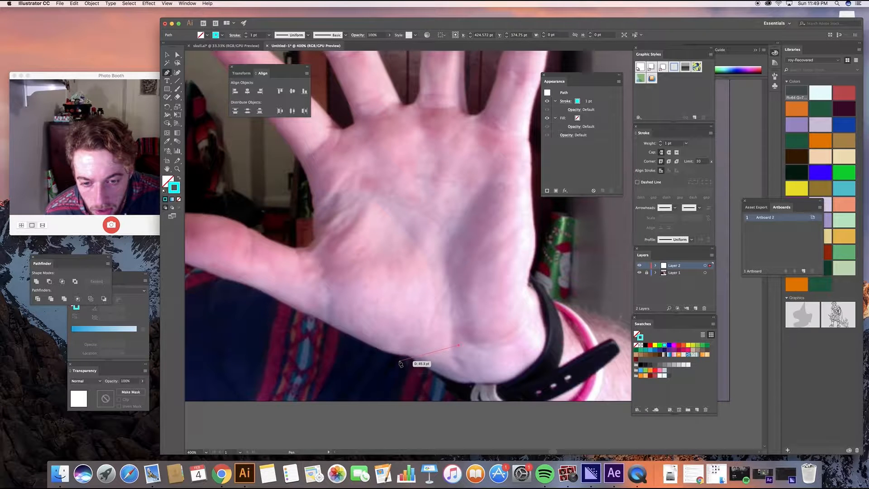
left_click(399, 358)
mouse_move(397, 358)
left_mouse_down()
mouse_move(346, 345)
mouse_move(364, 353)
left_mouse_up()
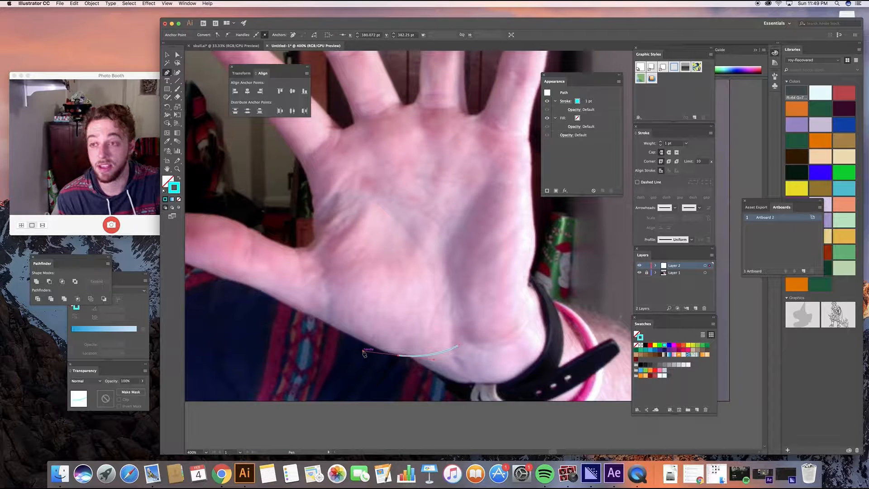
left_click_drag(364, 353, 313, 320)
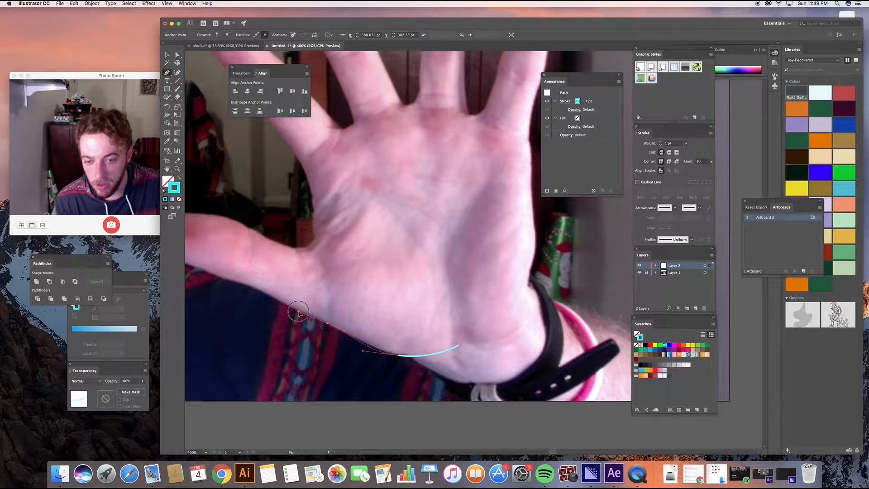
left_click_drag(301, 311, 360, 334)
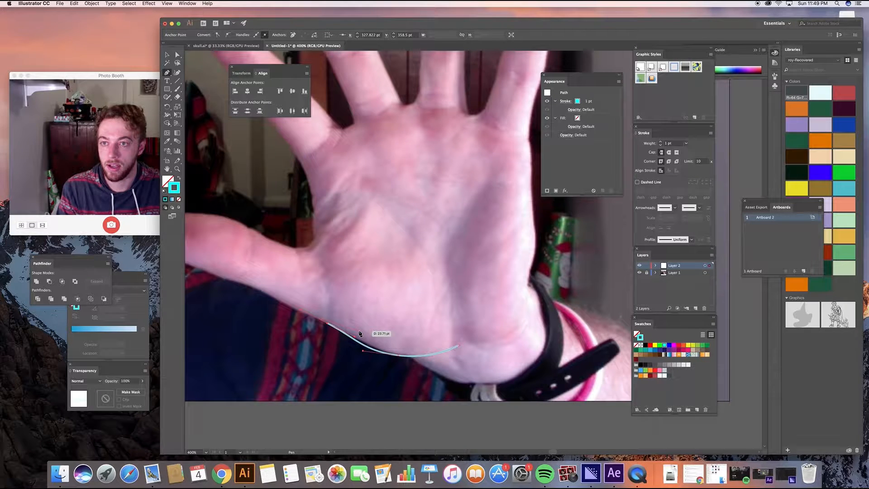
Step: Adjust the direction handle of the path's middle anchor so the curve follows the lower edge of the palm more closely
key("a")
left_click(210, 96)
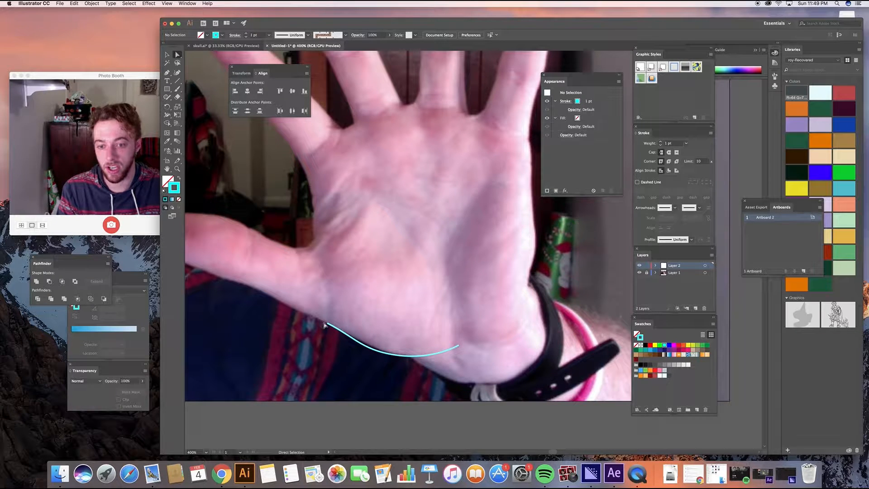
left_click(327, 325)
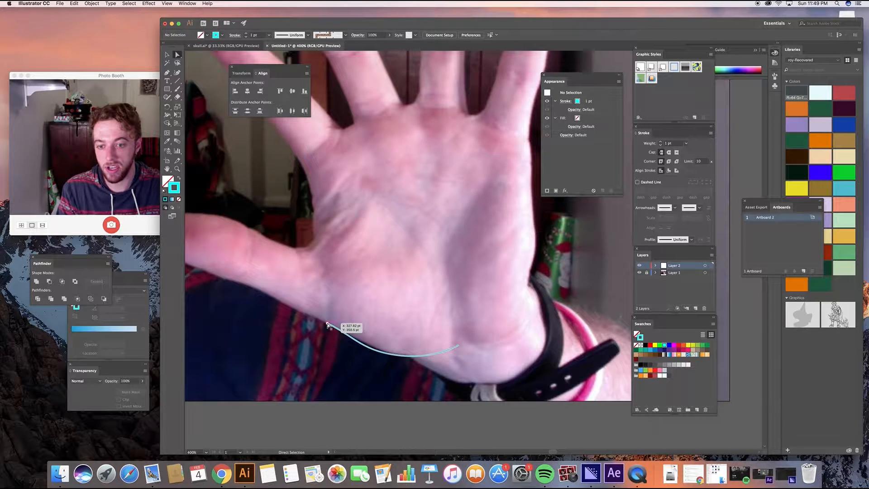
left_click(399, 356)
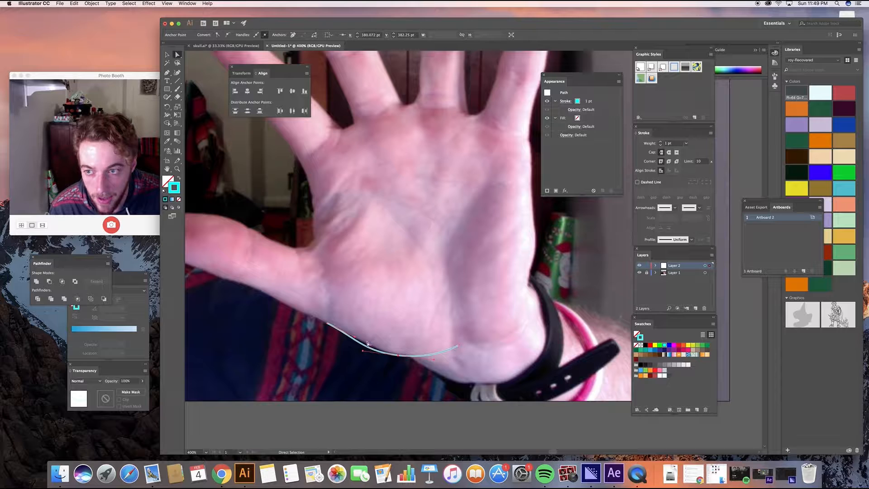
left_click_drag(363, 353, 370, 358)
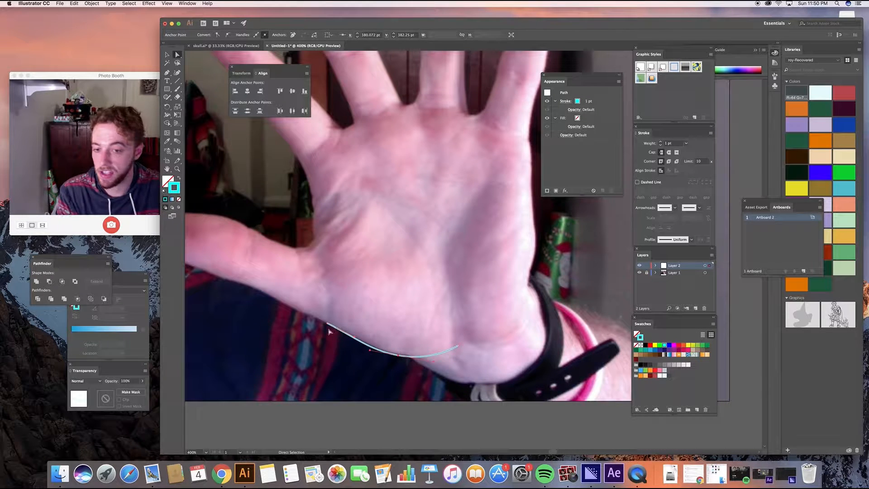
Step: Continue the Pen path along the underside of the thumb, around its tip and back to the web beside the palm
key("p")
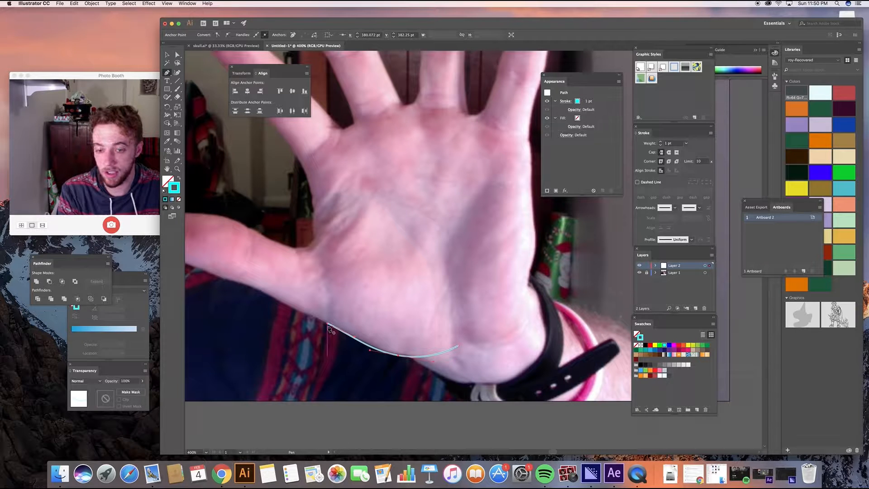
left_click_drag(328, 323, 264, 293)
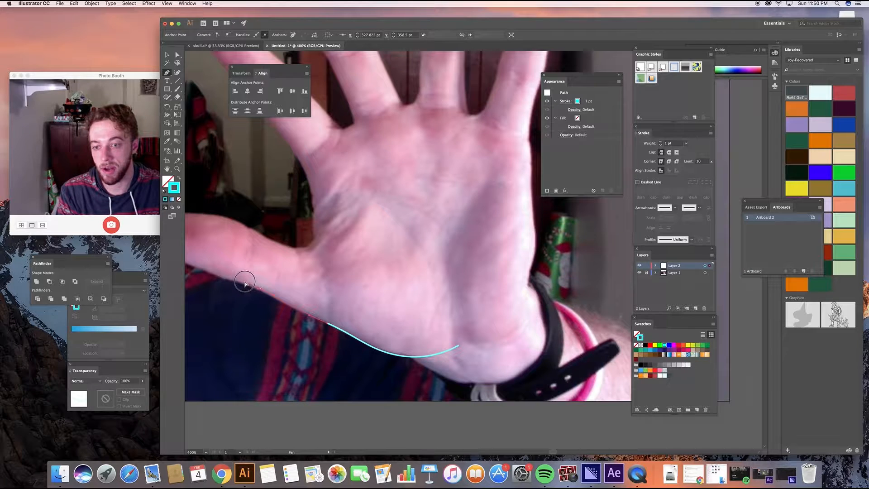
left_click_drag(244, 278, 244, 278)
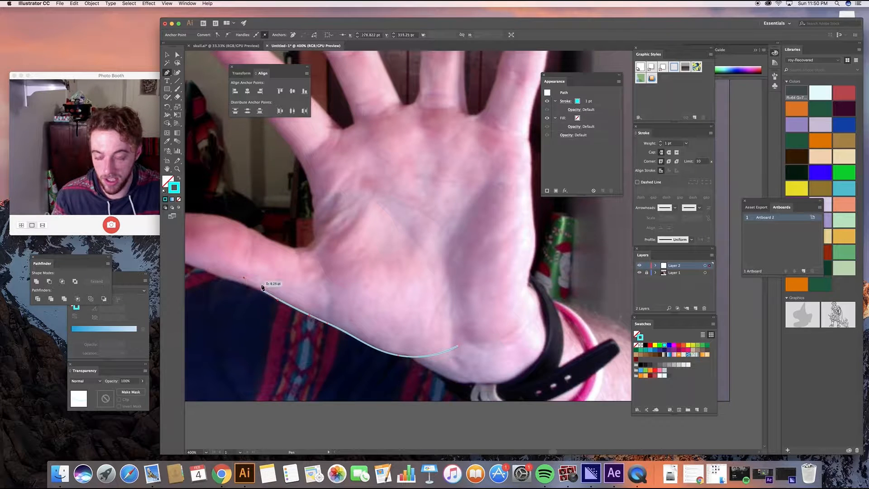
scroll(281, 287, "left", 2)
scroll(281, 288, "left", 4)
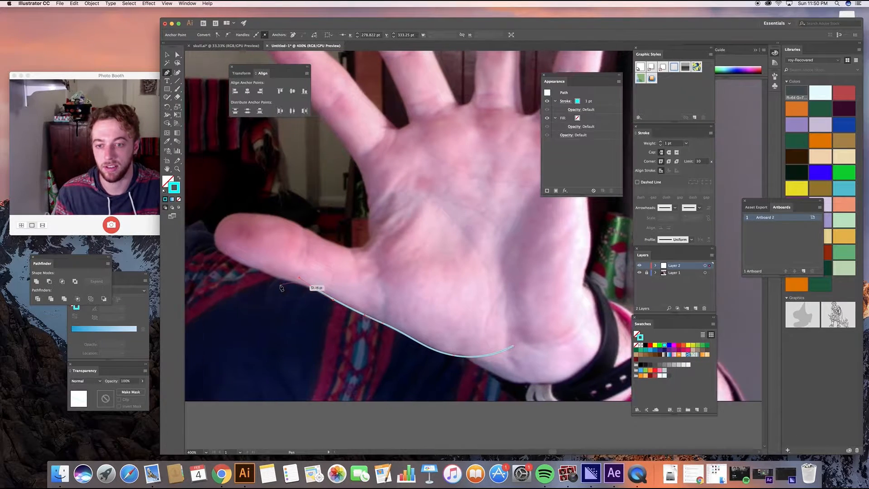
left_click_drag(281, 283, 238, 260)
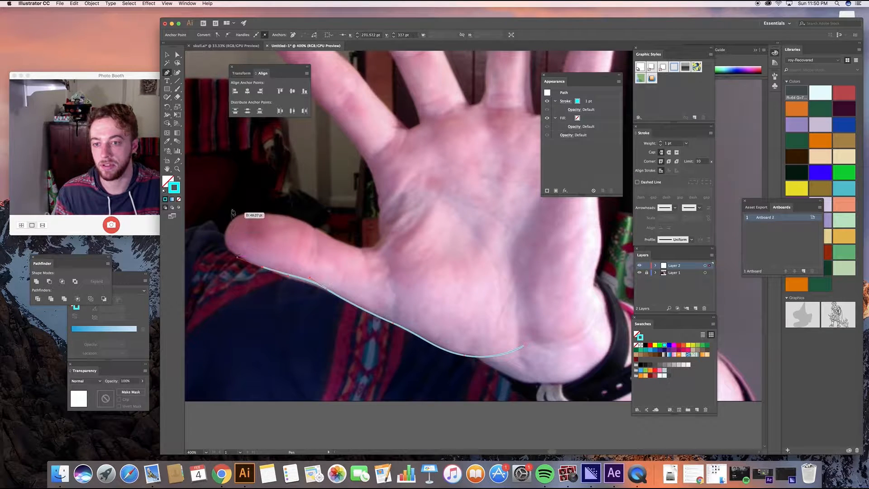
mouse_move(251, 209)
left_mouse_down()
mouse_move(341, 245)
mouse_move(389, 231)
mouse_move(385, 241)
mouse_move(388, 223)
left_mouse_up()
scroll(387, 223, "up", 5)
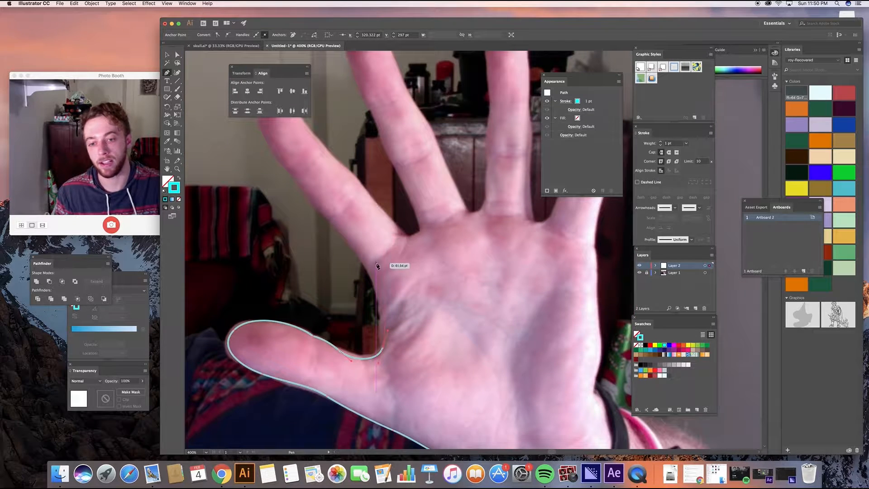
Step: Extend the path from the thumb web up the outer side of the index finger and over its tip
left_click_drag(378, 266, 358, 251)
scroll(349, 252, "up", 2)
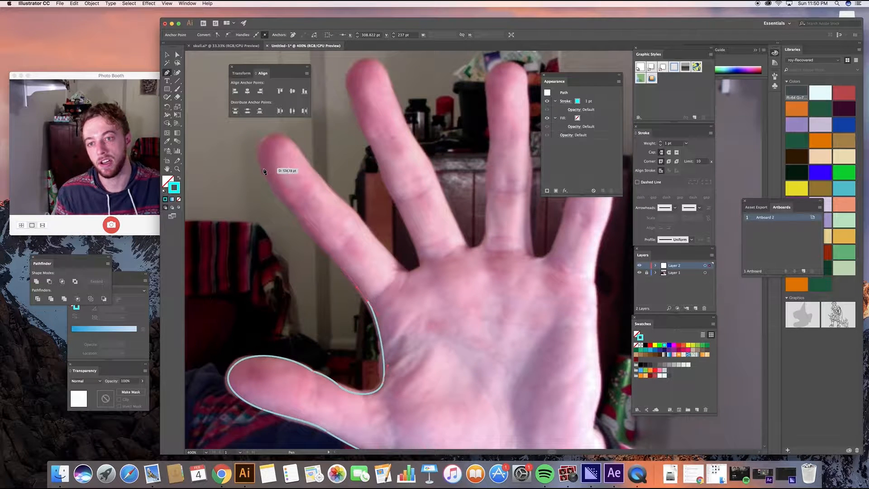
left_click(265, 169)
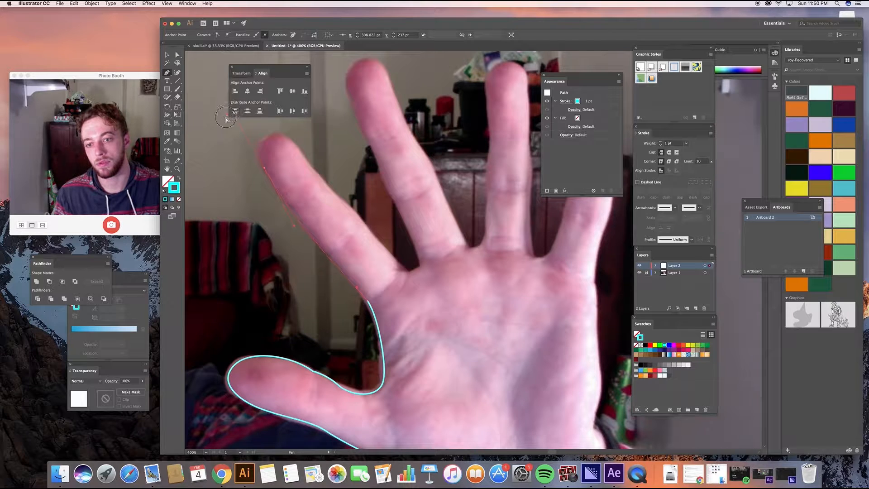
left_click_drag(308, 166, 329, 208)
scroll(317, 190, "up", 2)
Step: Reshape the index fingertip curve by adjusting its handles and adding an anchor point moved out to the fingertip's edge
mouse_move(229, 134)
left_mouse_down()
mouse_move(249, 150)
mouse_move(241, 147)
left_mouse_up()
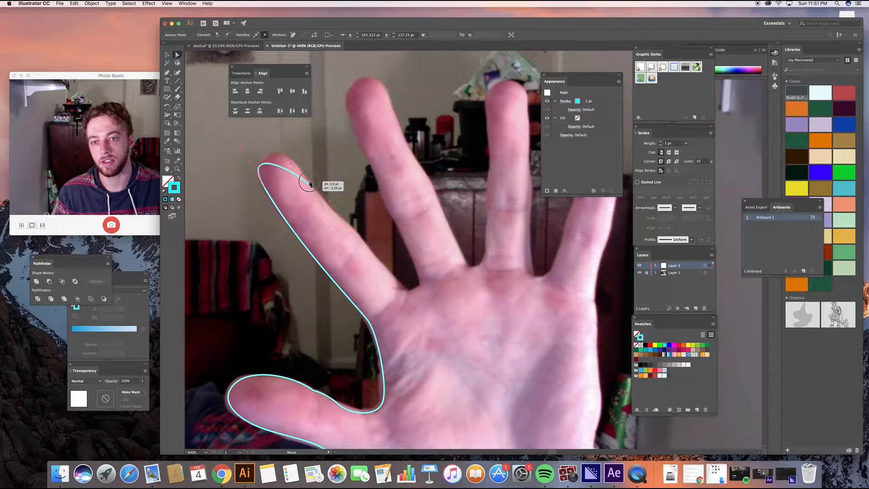
left_click_drag(291, 166, 312, 187)
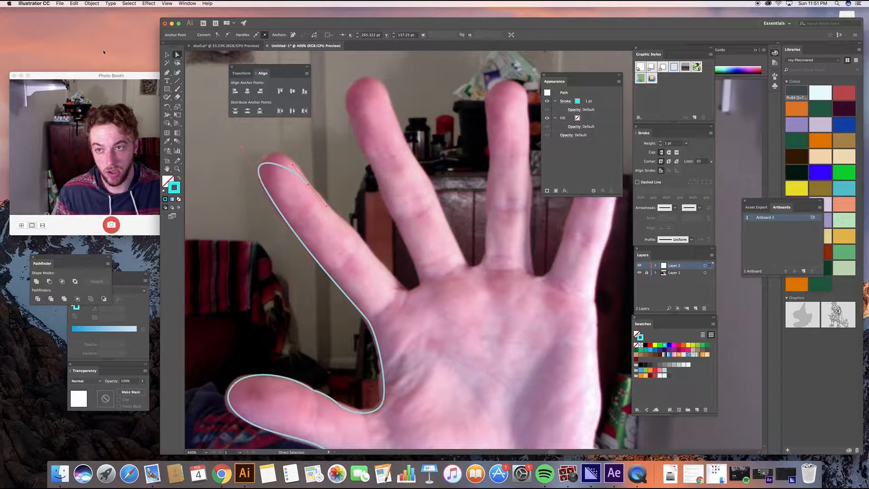
left_click(171, 75)
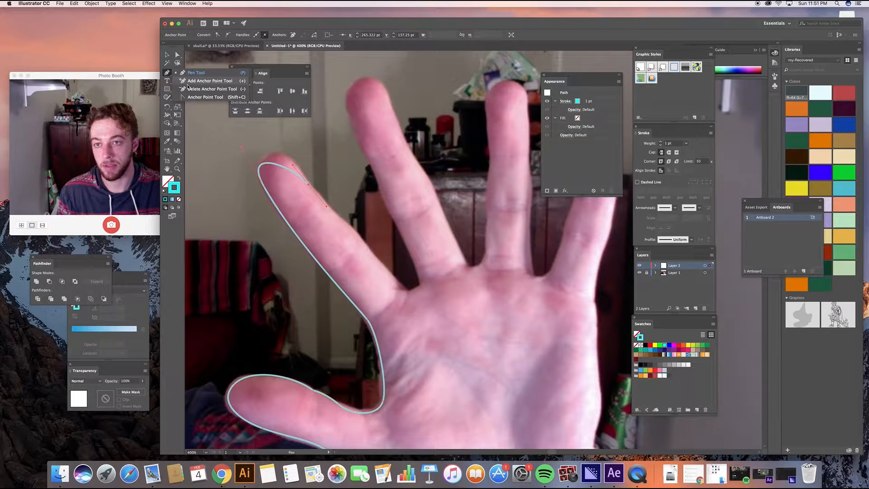
left_click(167, 54)
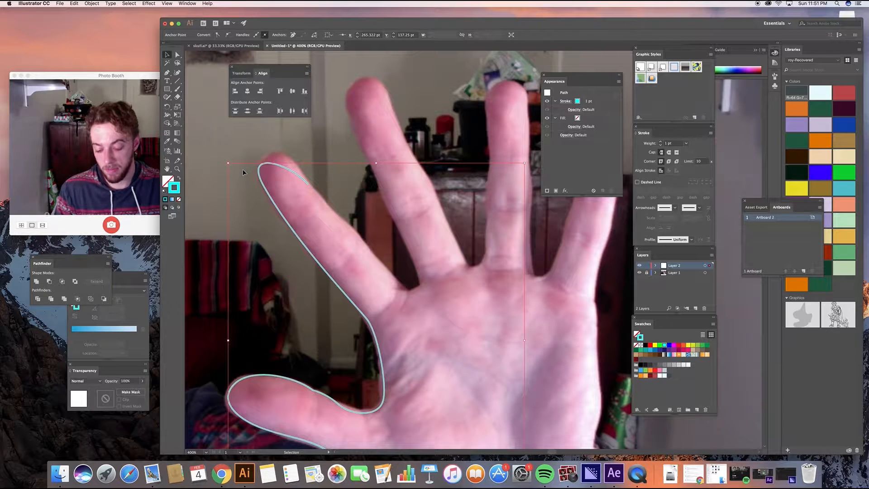
key("p")
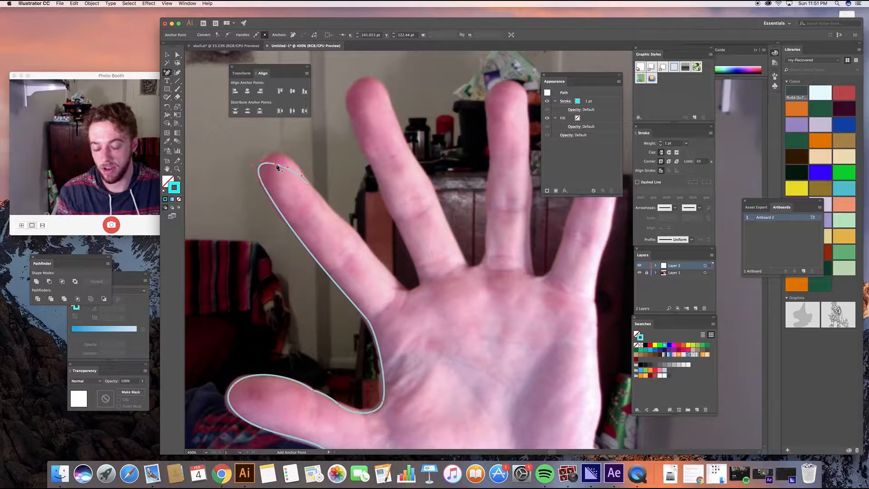
key("a")
left_click_drag(277, 165, 283, 156)
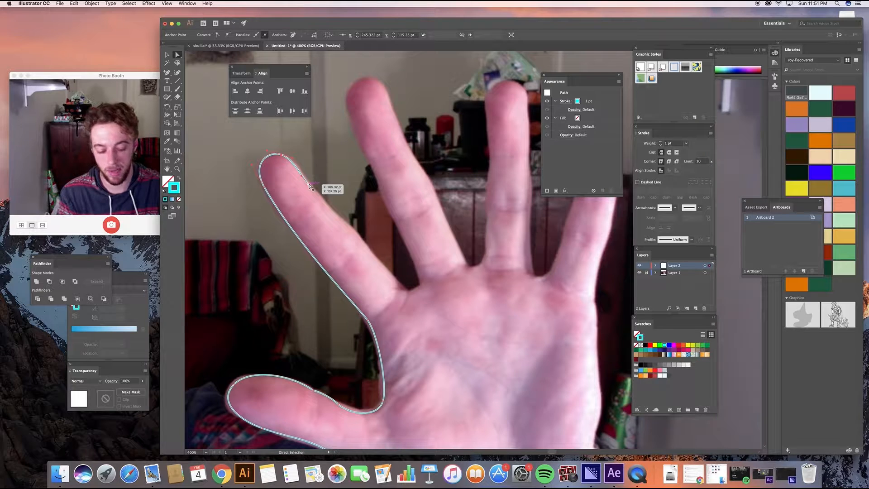
Step: Continue the path down the index finger's inner side and around the middle finger to the web beside the ring finger
key("p")
left_click_drag(309, 185, 358, 236)
left_click_drag(391, 276, 381, 83)
left_click_drag(395, 123, 400, 144)
left_click_drag(436, 205, 448, 247)
left_click_drag(468, 267, 475, 271)
Step: Trace the path up and around the ring finger, down to the web beside the little finger
left_click_drag(478, 273, 493, 268)
left_click_drag(492, 204, 509, 142)
left_click_drag(490, 110, 514, 84)
left_click_drag(525, 124, 525, 215)
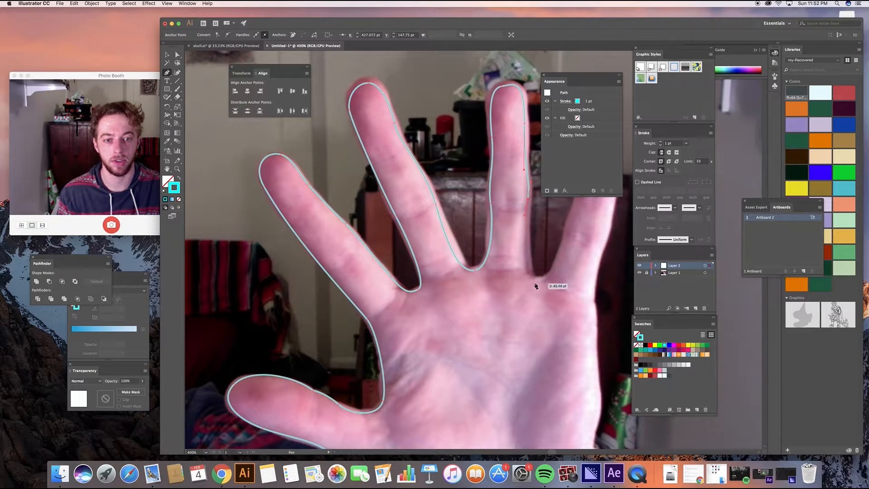
left_click_drag(536, 285, 540, 277)
scroll(543, 277, "right", 5)
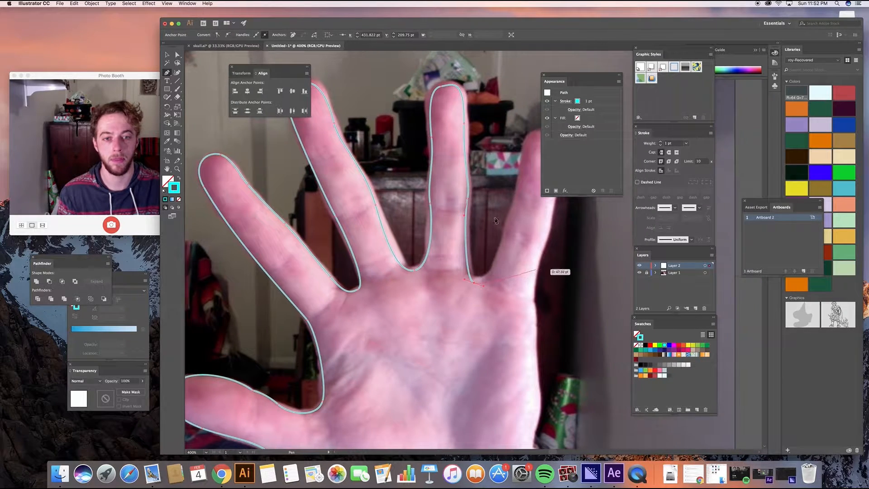
Step: Trace the path around the little finger and down onto the outer edge of the palm
mouse_move(504, 233)
left_mouse_down()
mouse_move(507, 190)
mouse_move(512, 195)
left_mouse_up()
left_click_drag(530, 132, 542, 134)
scroll(482, 208, "right", 5)
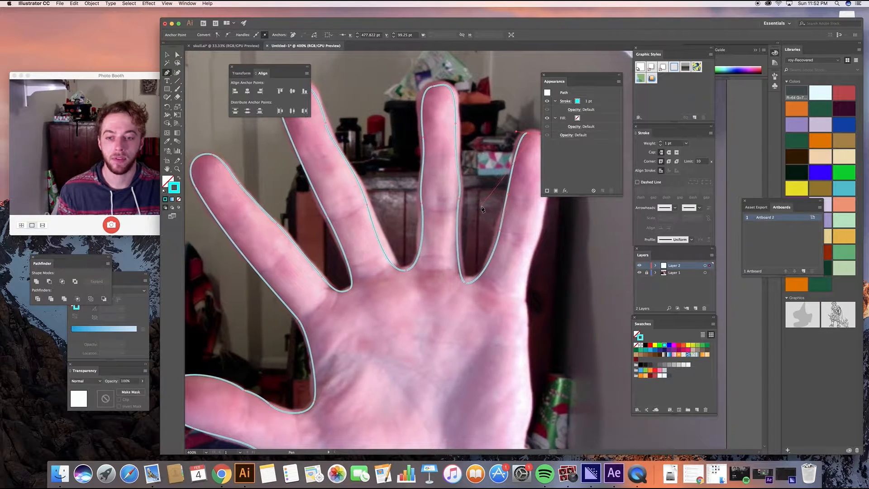
left_click_drag(513, 168, 504, 235)
left_click(503, 233)
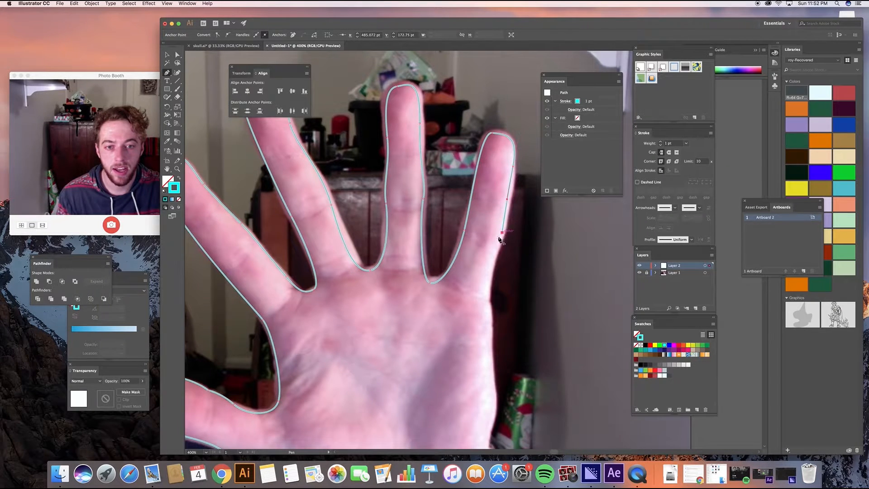
left_click_drag(503, 234, 488, 323)
left_click_drag(489, 362, 487, 381)
Step: Smooth the kink below the little finger by reshaping the anchor handles with the Anchor Point and Direct Selection tools
key("a")
left_click(533, 329)
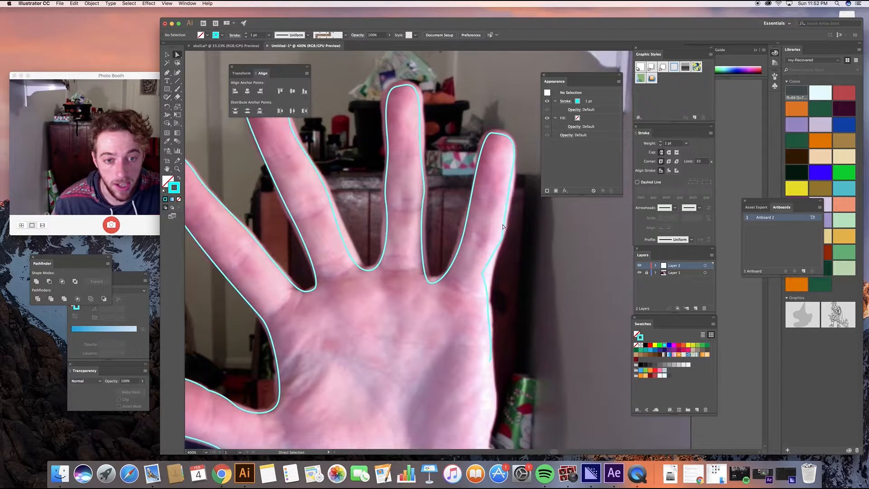
left_click_drag(169, 74, 197, 100)
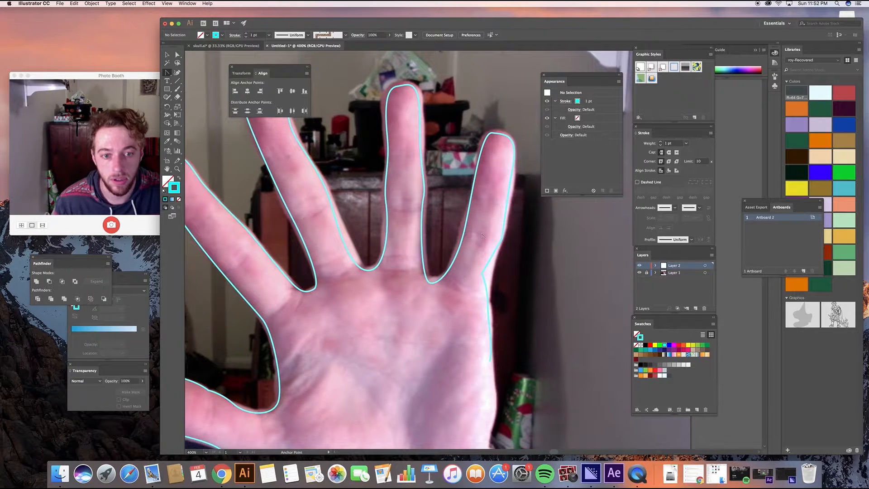
left_click_drag(502, 233, 493, 274)
key("a")
left_click_drag(503, 238, 505, 232)
left_click_drag(493, 272, 491, 320)
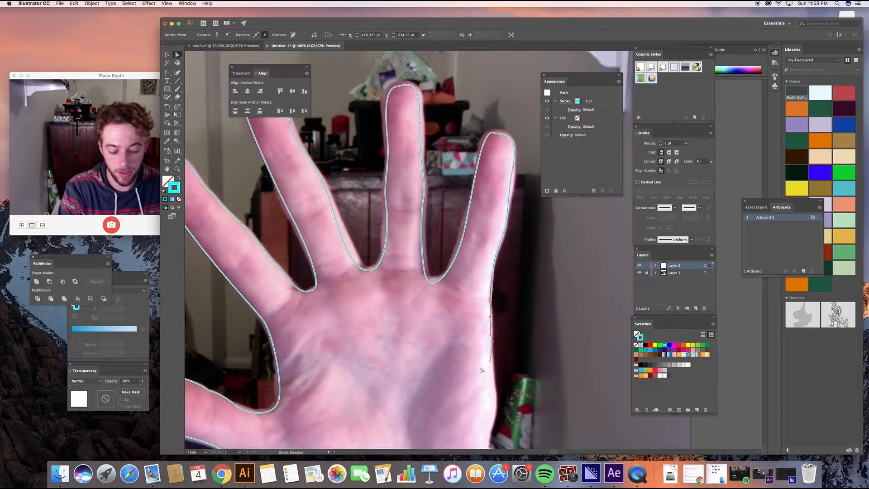
Step: Resume the path from its open end and trace the palm's outer edge down to the heel of the hand near the wrist
scroll(481, 370, "down", 5)
key("p")
left_click(490, 292)
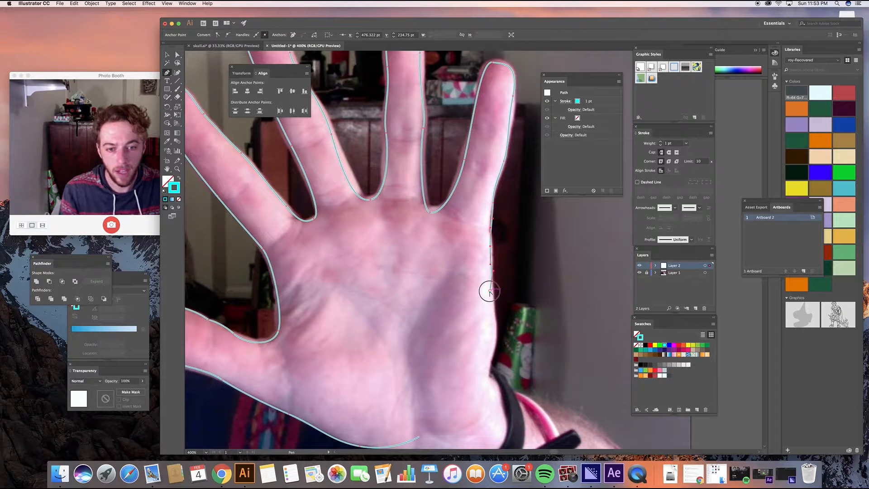
left_click_drag(490, 291, 491, 366)
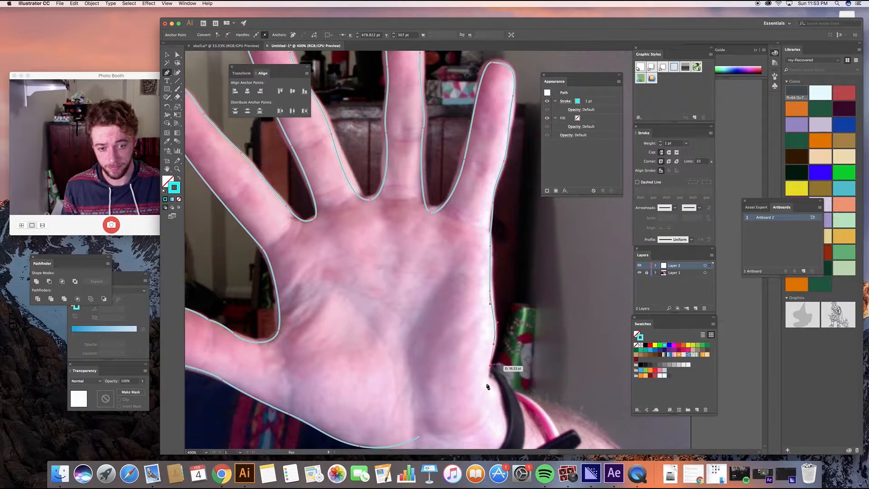
left_click(482, 415)
left_click_drag(480, 419, 477, 424)
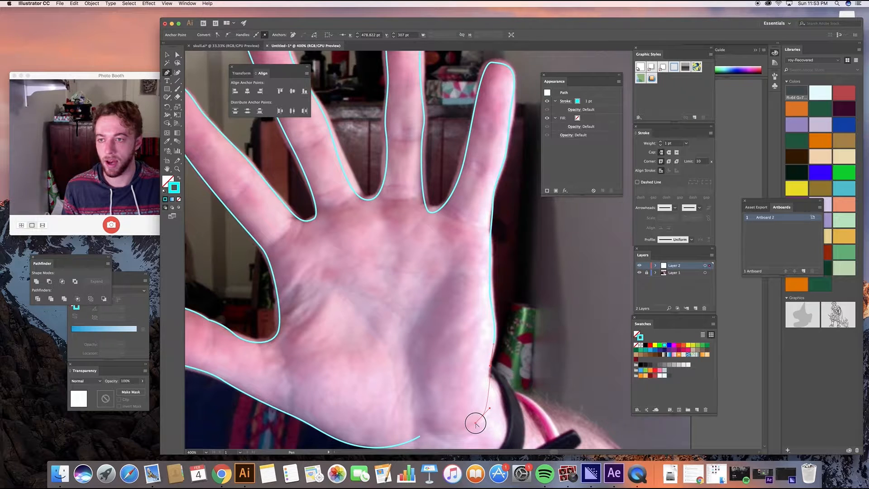
left_click_drag(475, 424, 475, 424)
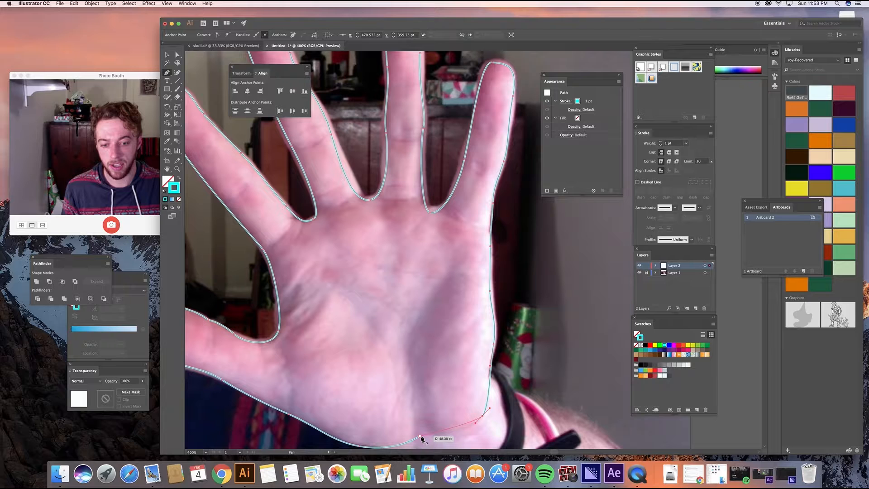
Step: Close the hand outline at its starting anchor along the heel of the palm, then deselect the path
left_click_drag(419, 437, 383, 433)
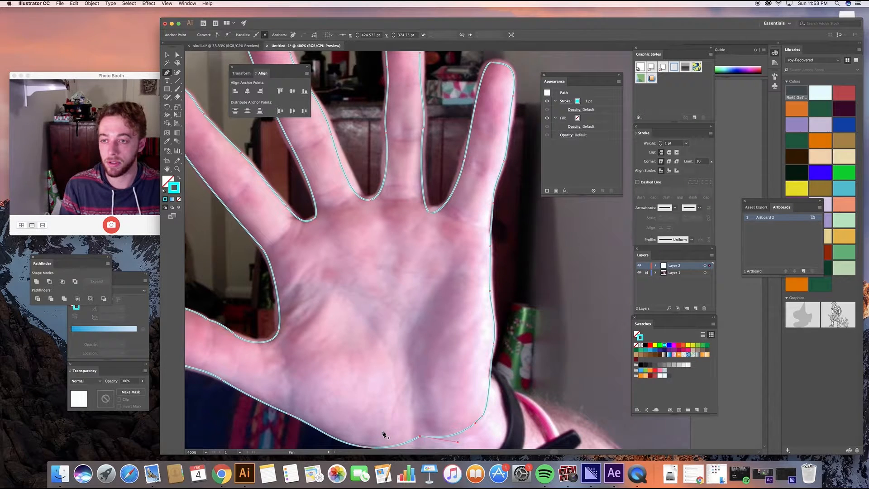
left_click(423, 372, "super")
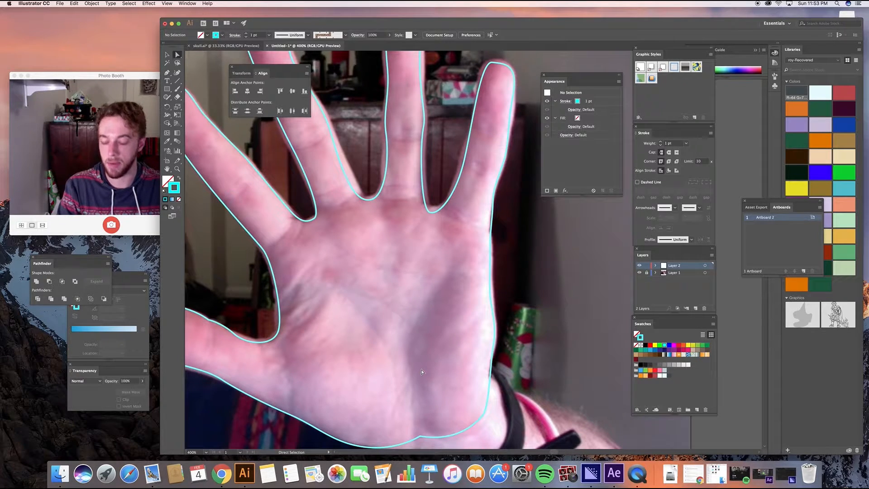
scroll(425, 226, "up", 3)
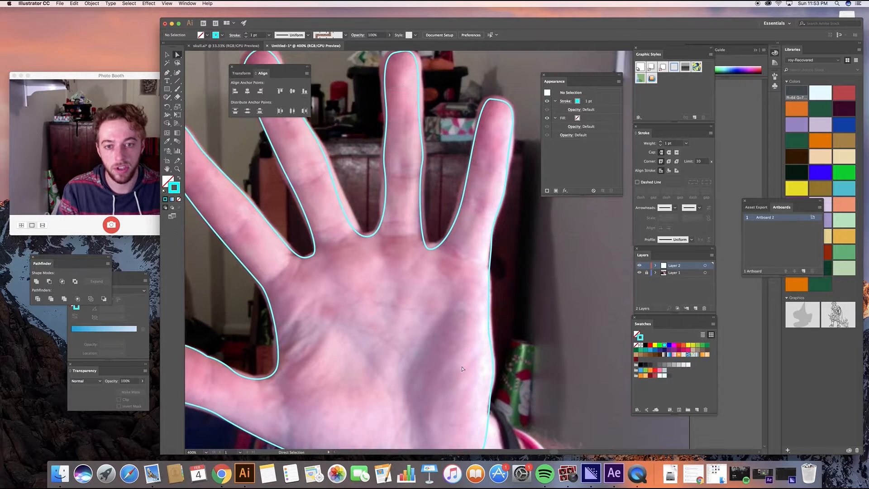
scroll(426, 162, "up", 2)
scroll(433, 265, "up", 7)
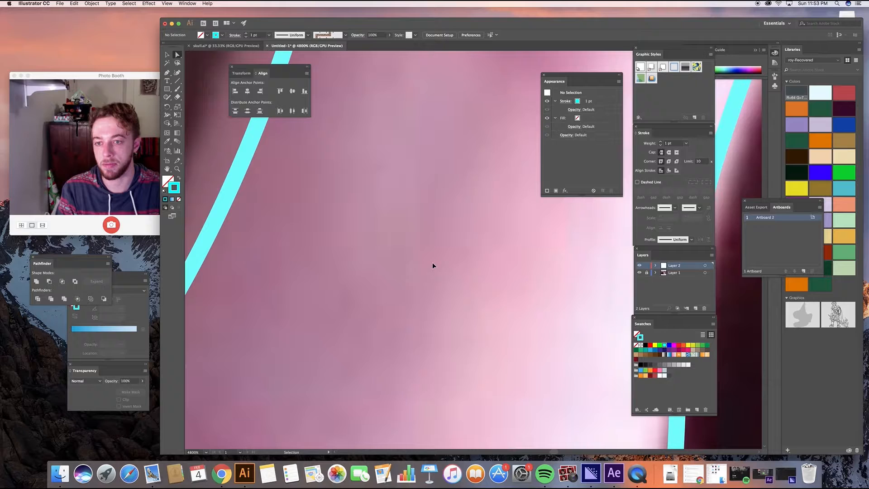
scroll(433, 266, "down", 8)
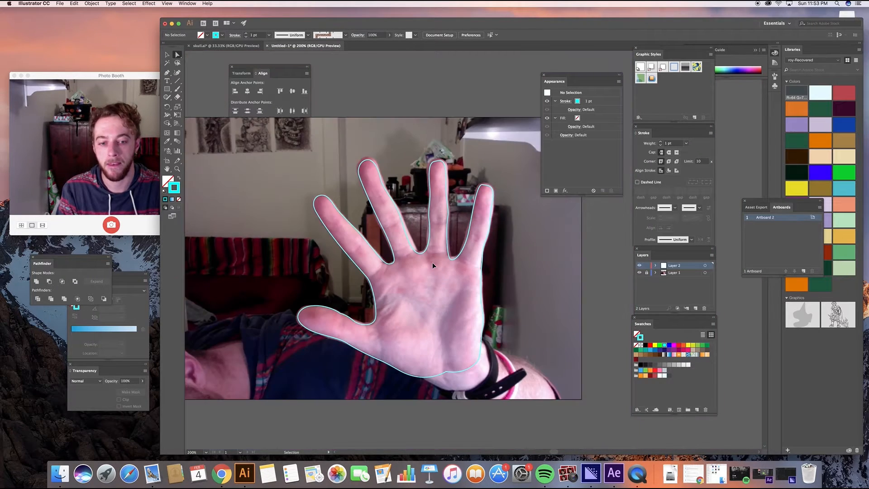
scroll(433, 262, "up", 2)
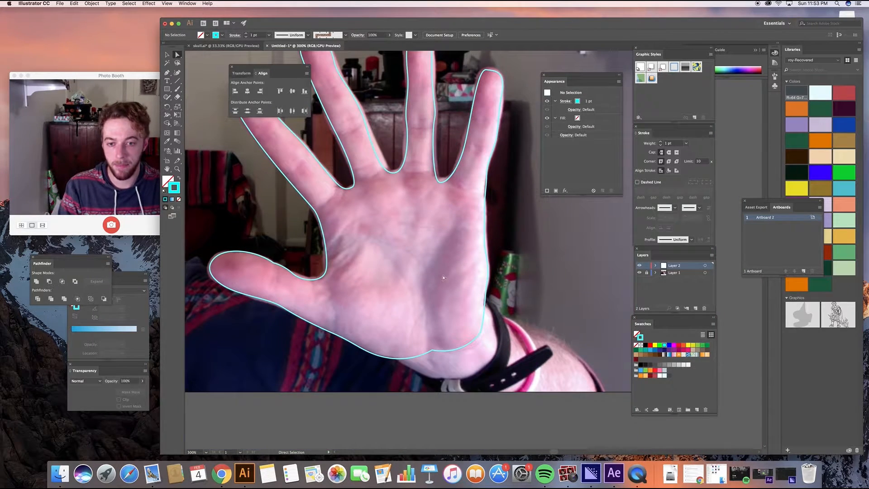
Step: Remove the stroke from the closed hand outline and fill the shape with the teal swatch
key("v")
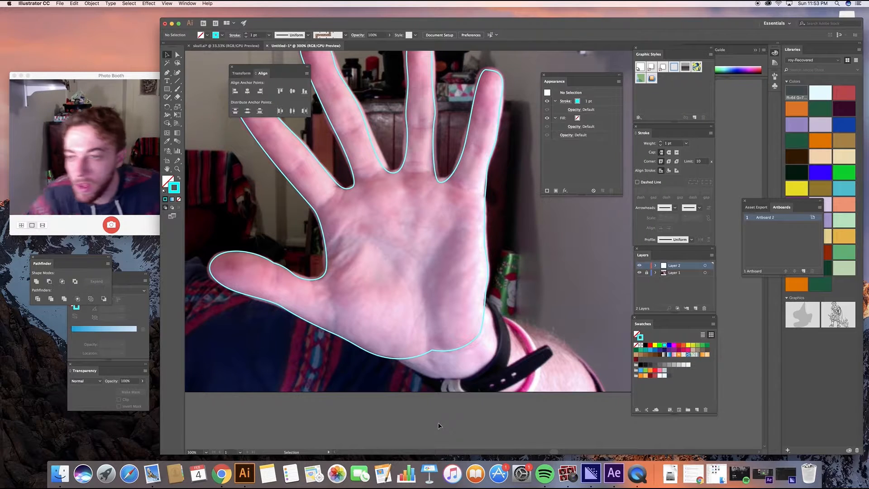
left_click(436, 355)
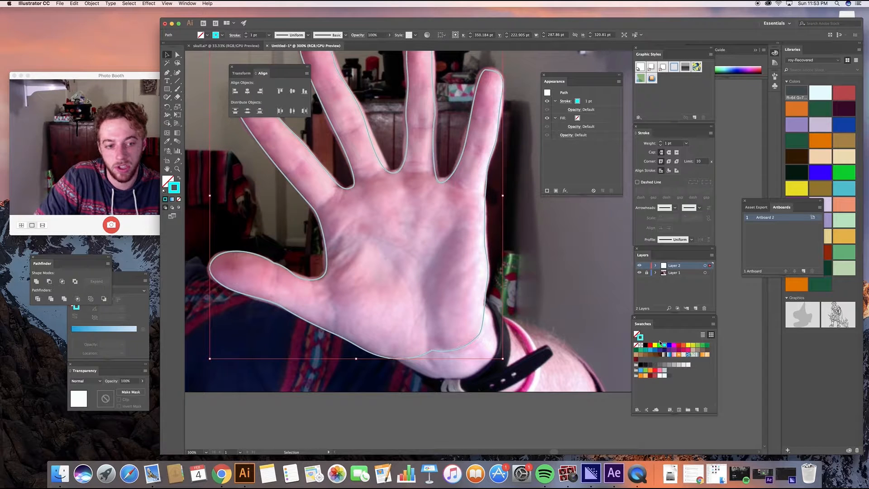
left_click(637, 345)
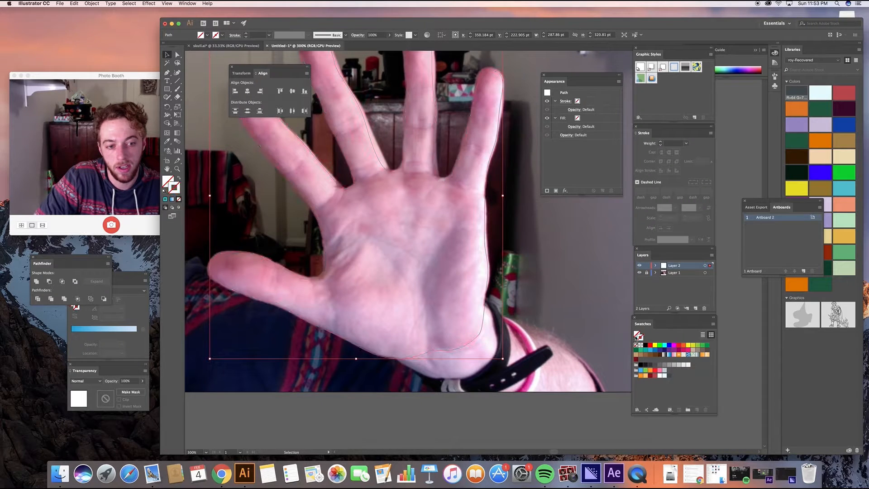
left_click(664, 346)
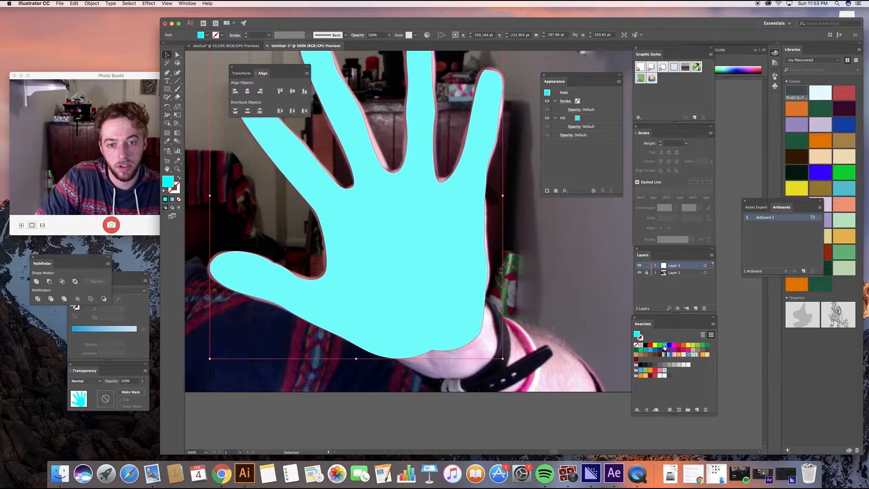
left_click(660, 376)
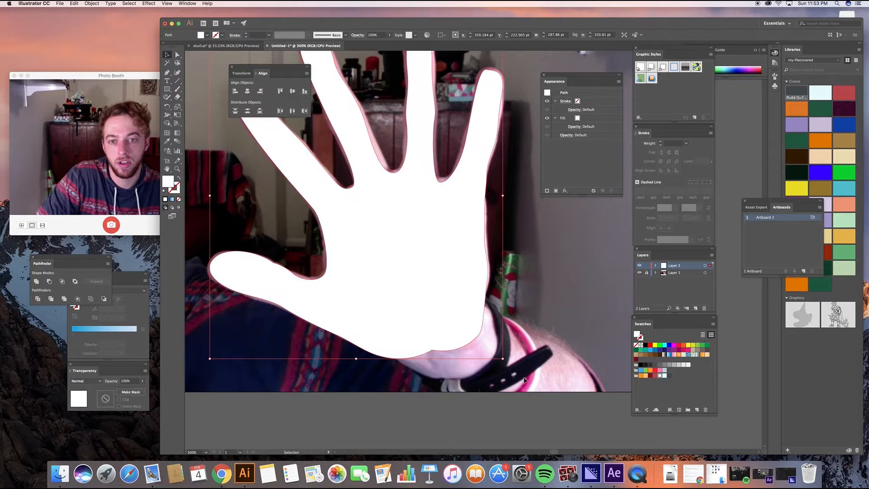
left_click(646, 349)
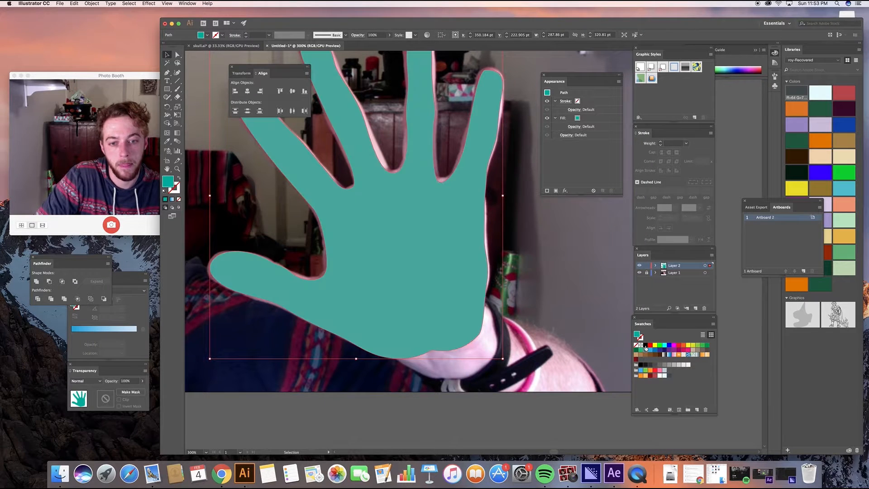
left_click(524, 384)
scroll(525, 390, "up", 4)
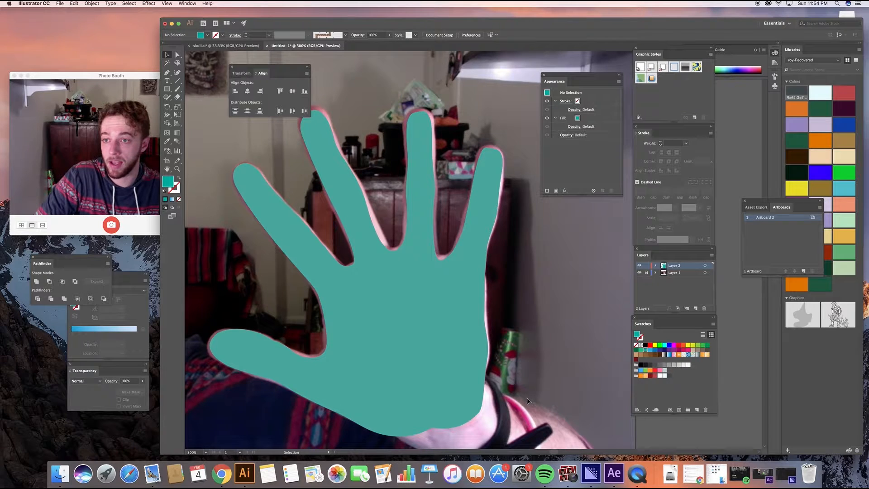
Step: Unlock Layer 1 holding the hand photo and clear the current selection
left_click(421, 362)
key("a")
key("super+minus")
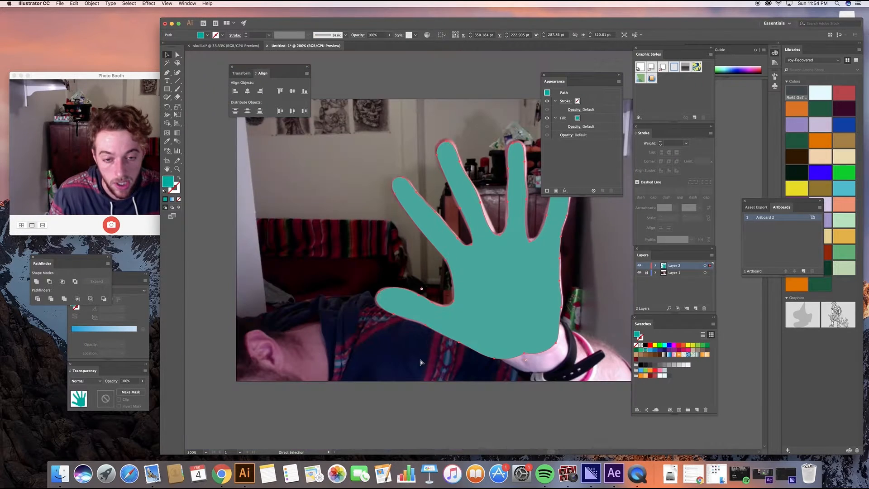
key("v")
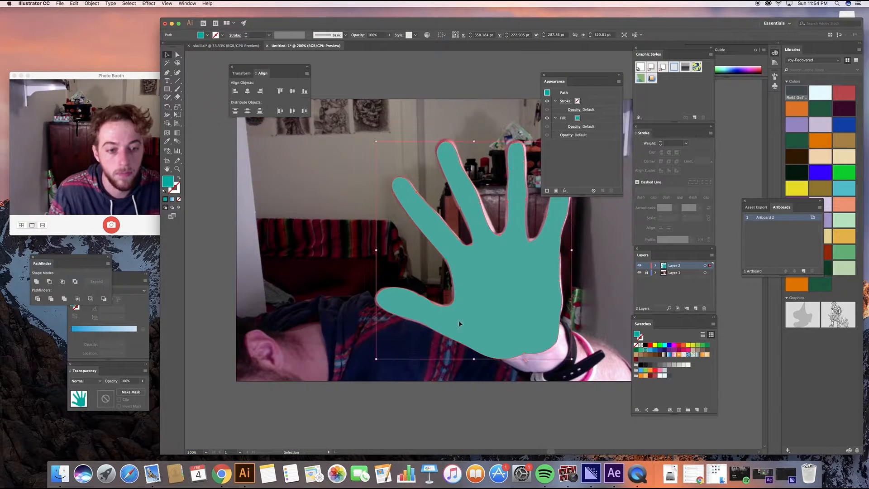
left_click(646, 273)
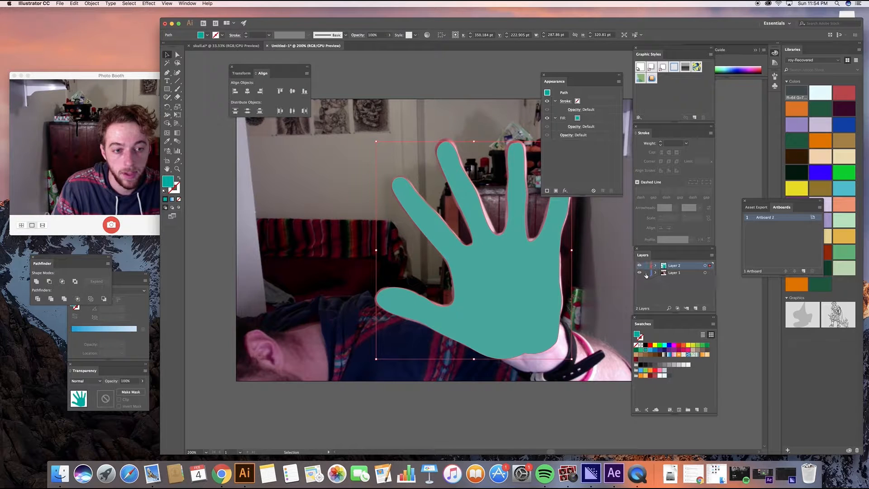
left_click(536, 400)
left_click(513, 338)
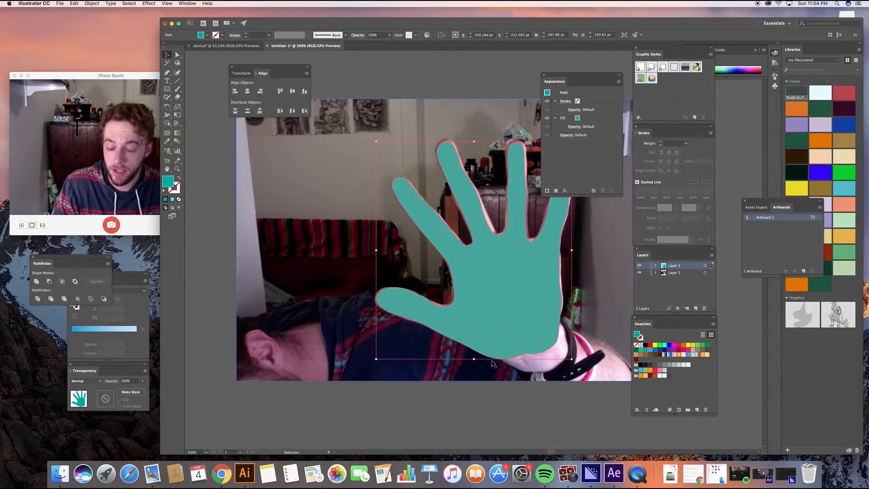
left_click(311, 276, "shift")
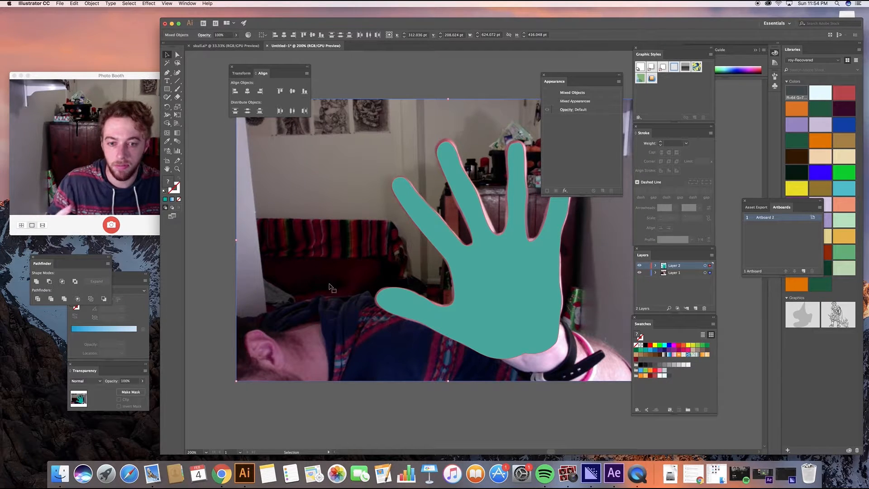
left_click(417, 82)
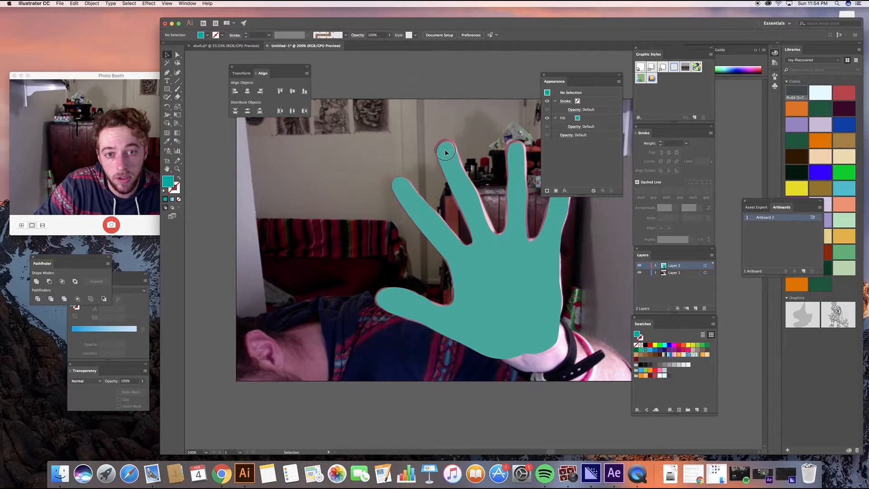
Step: Select both the teal hand shape and the photo, make a clipping mask from them, and deselect the result
key("super+a")
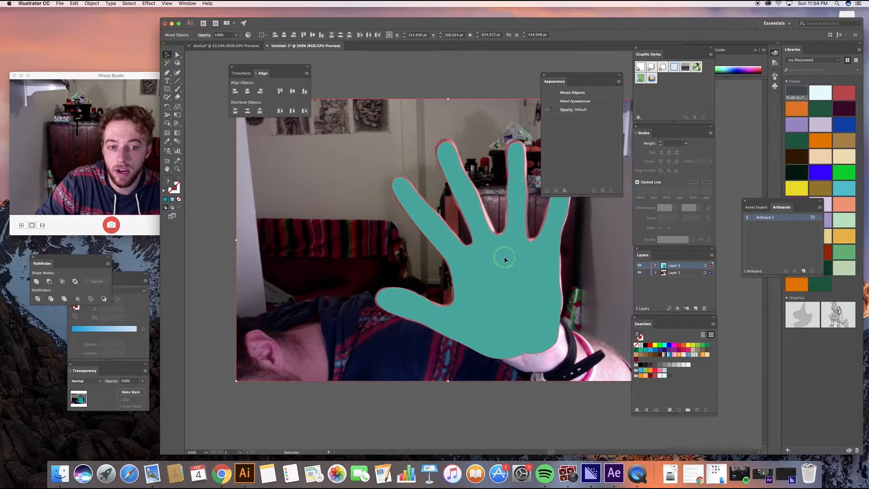
right_click(505, 257)
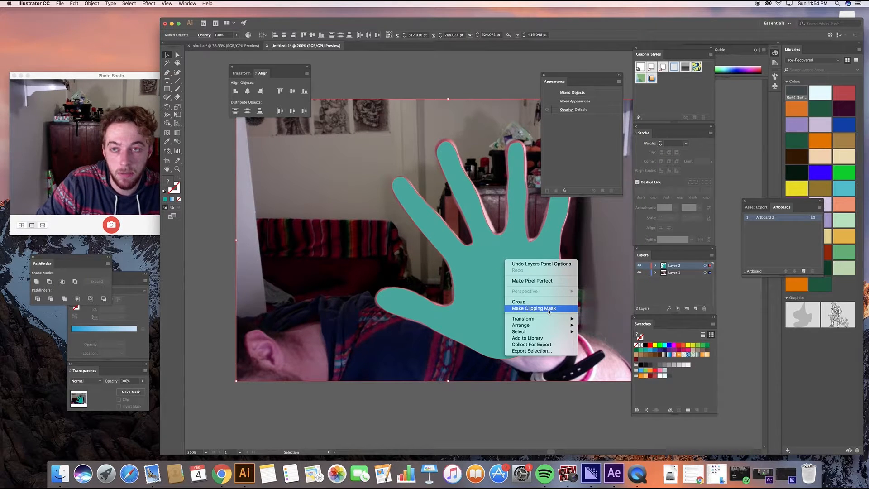
left_click(91, 6)
left_click(90, 4)
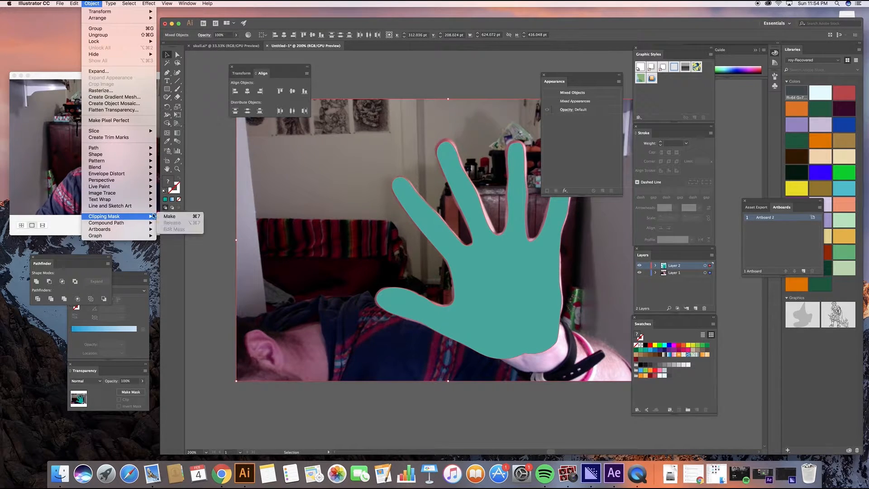
left_click(185, 217)
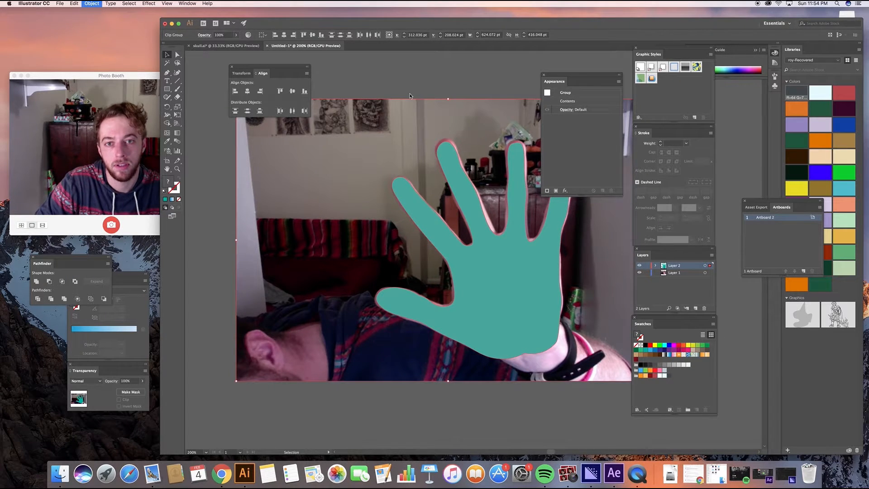
left_click(406, 121)
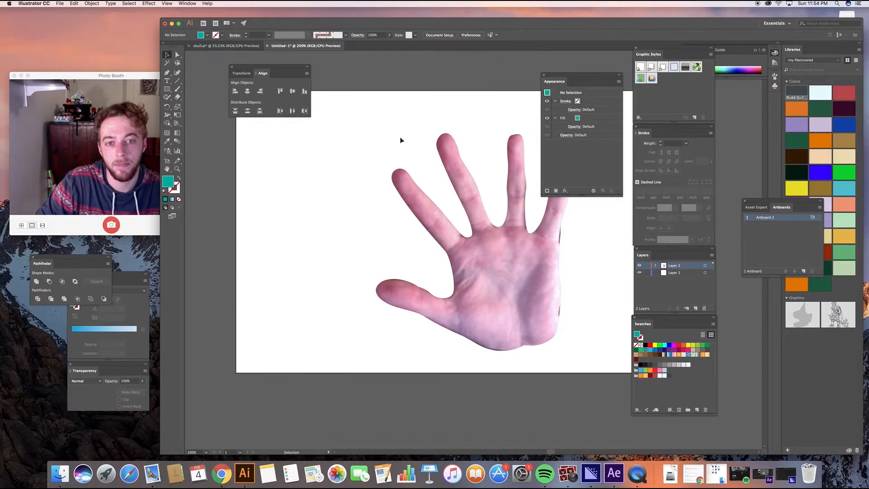
Step: Apply a Drop Shadow effect to the clipped hand group and deselect it
scroll(400, 137, "right", 5)
scroll(431, 186, "right", 3)
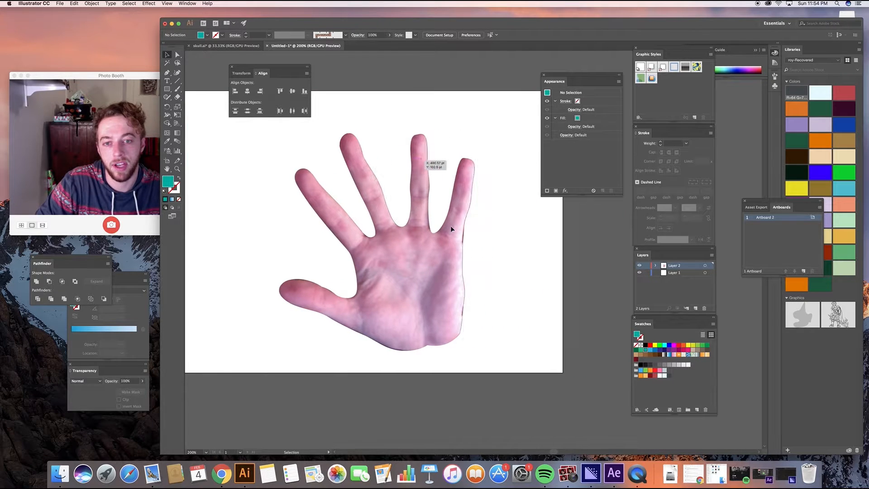
scroll(450, 225, "up", 3)
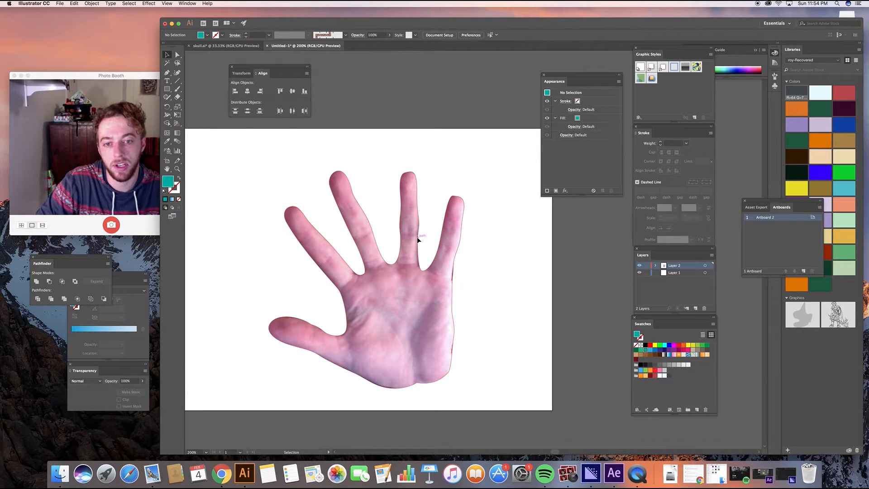
left_click(419, 237)
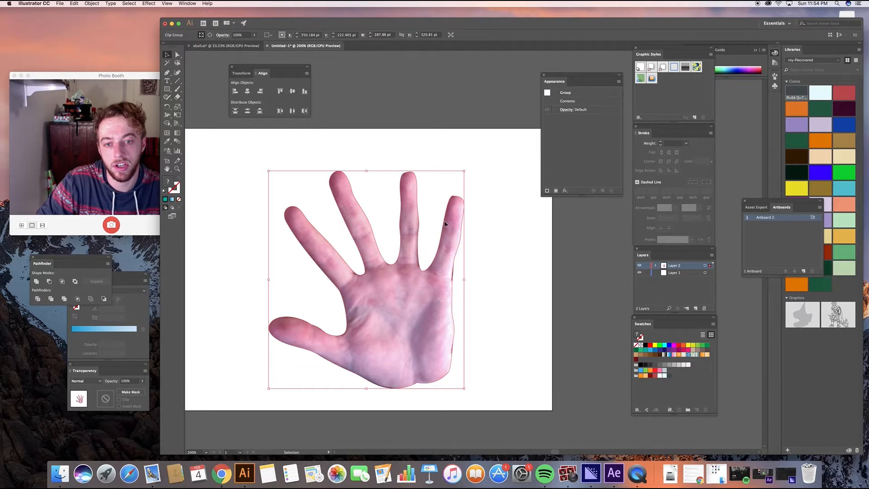
left_click(148, 3)
mouse_move(227, 90)
left_click(256, 91)
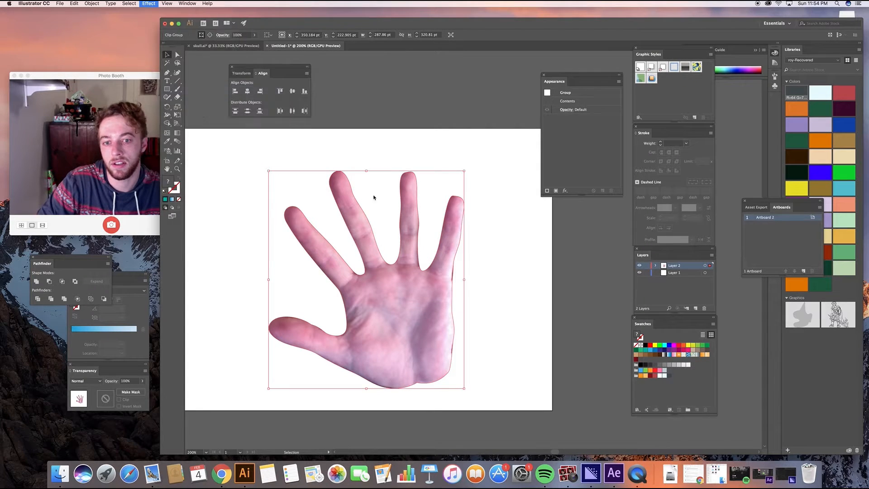
left_click(524, 265)
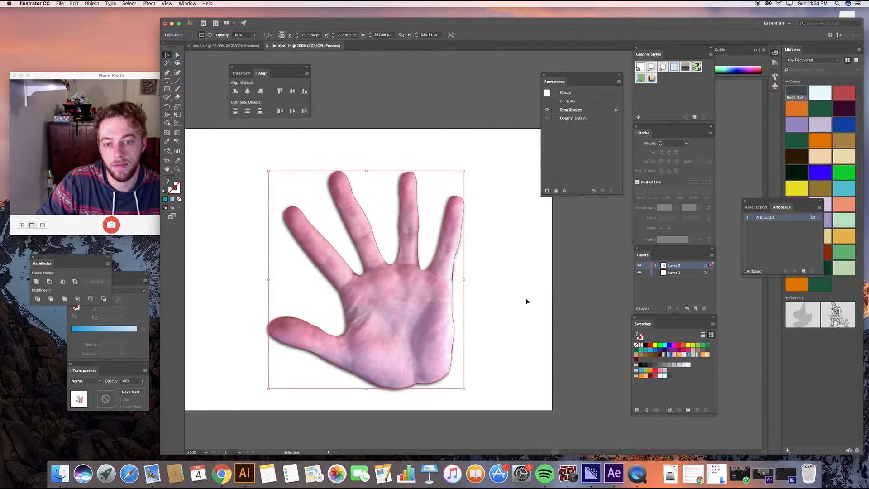
left_click(526, 298)
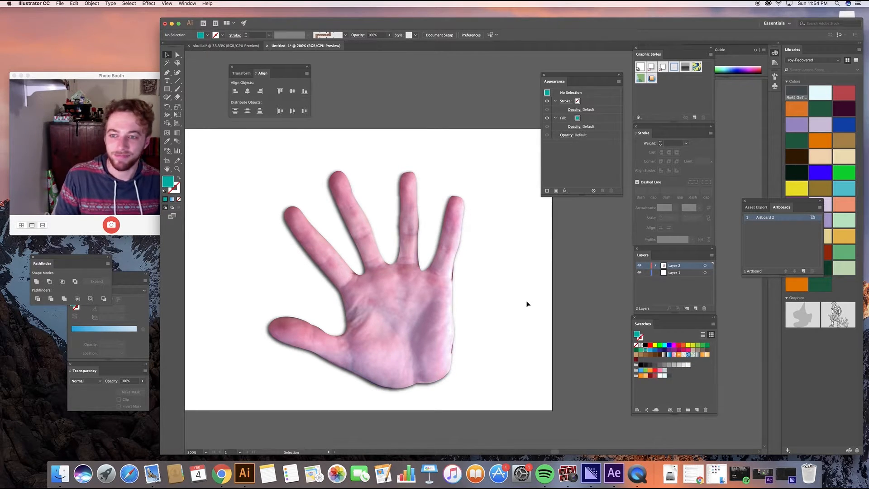
Step: Switch to Photo Booth and enlarge its window
left_click(94, 73)
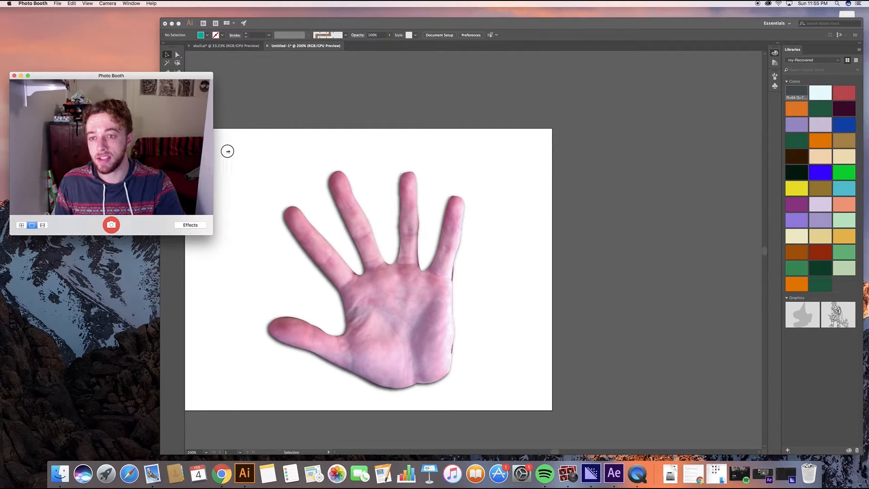
left_click_drag(212, 156, 295, 155)
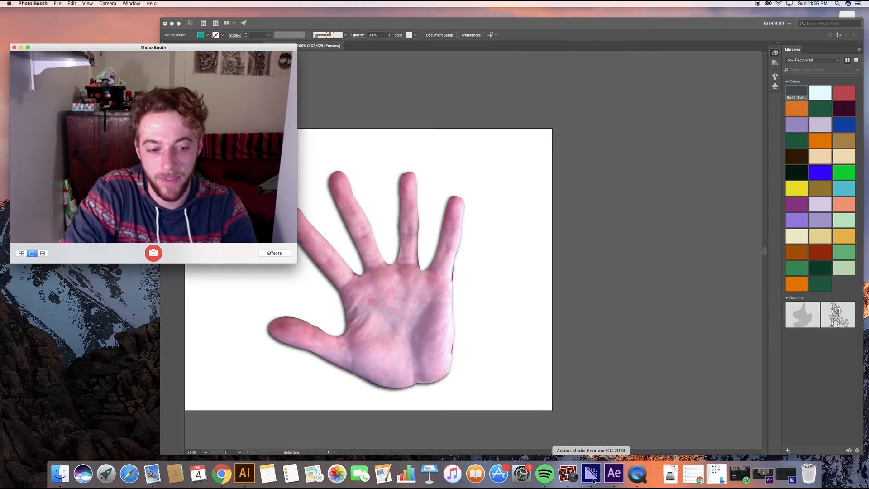
Step: Stop the running screen recording in QuickTime Player
right_click(636, 473)
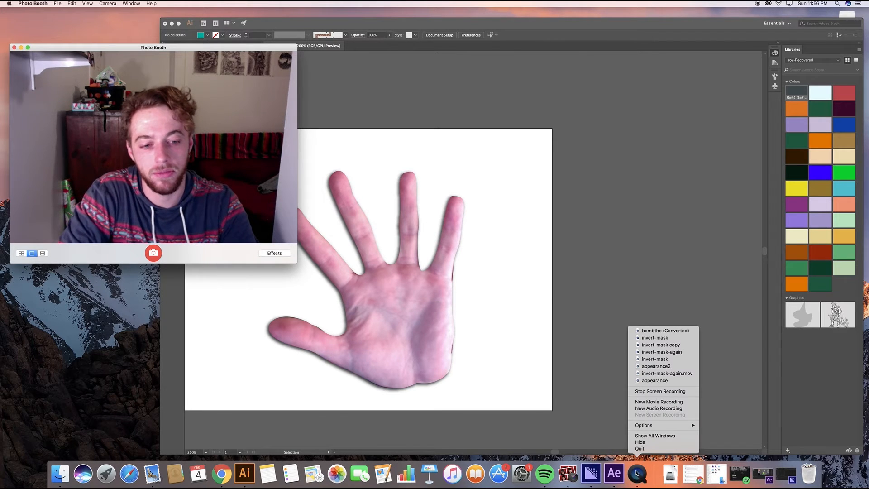
left_click(646, 392)
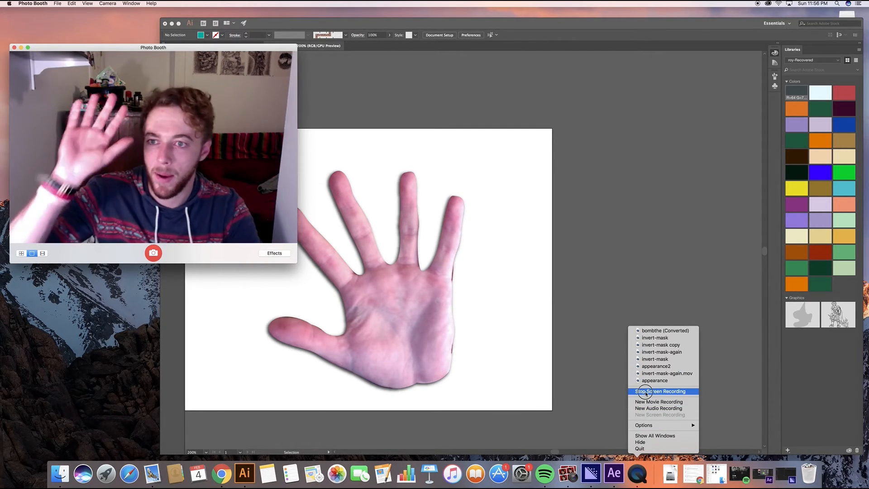